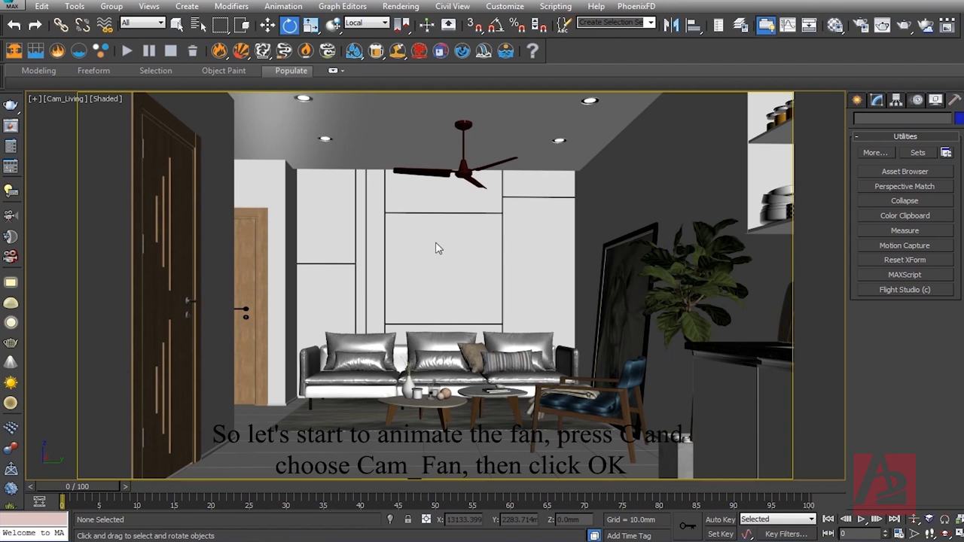
Step: Switch to the Cam_Fan camera view and select each fan blade to inspect its pivot
key("c")
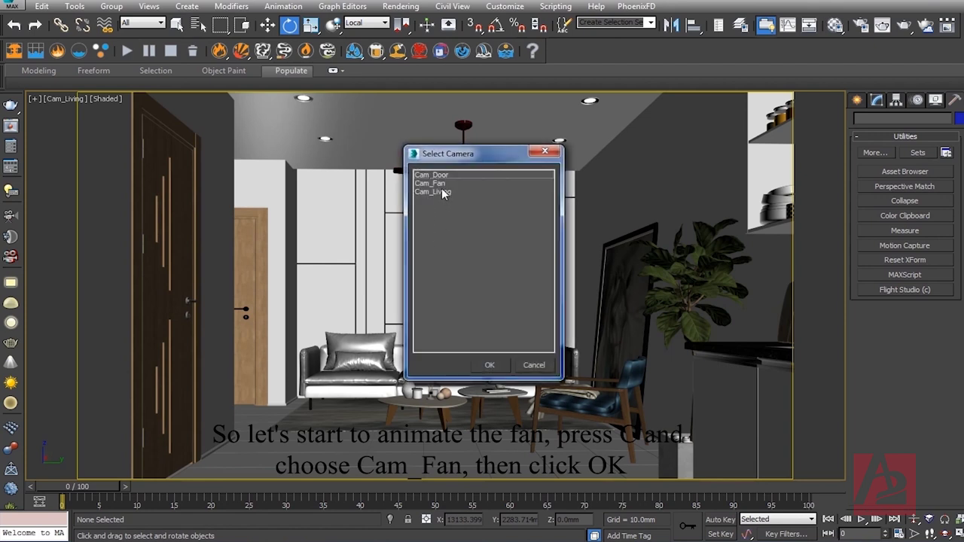
double_click(438, 183)
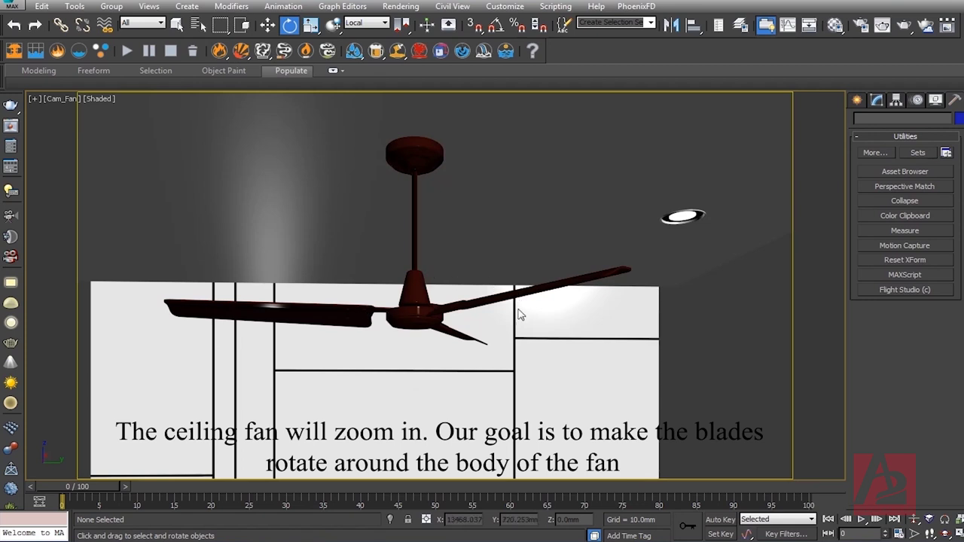
left_click(303, 307)
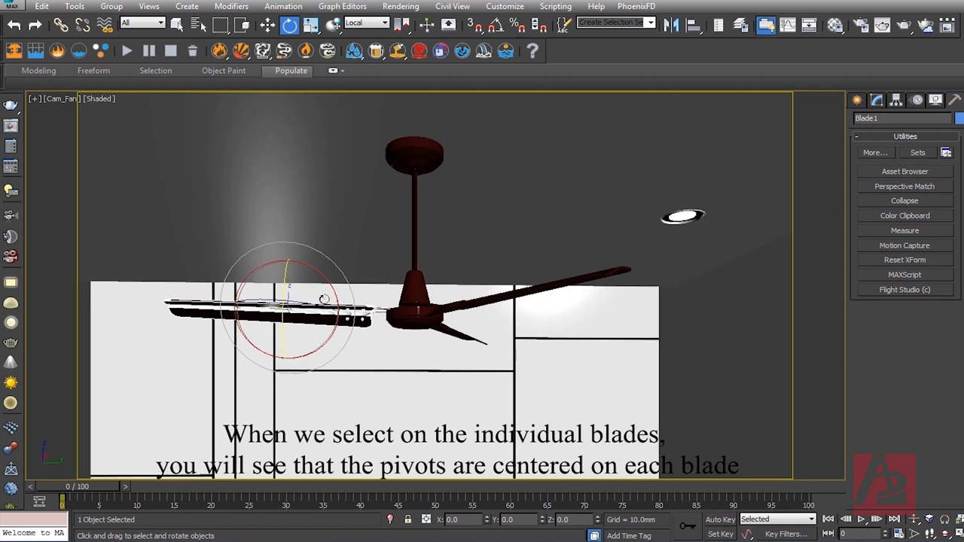
left_click(518, 289)
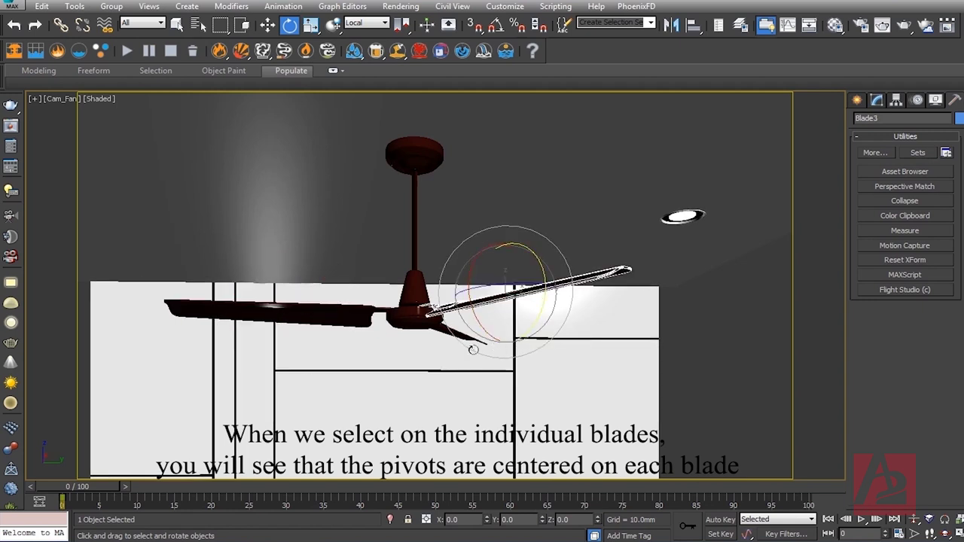
left_click(441, 348)
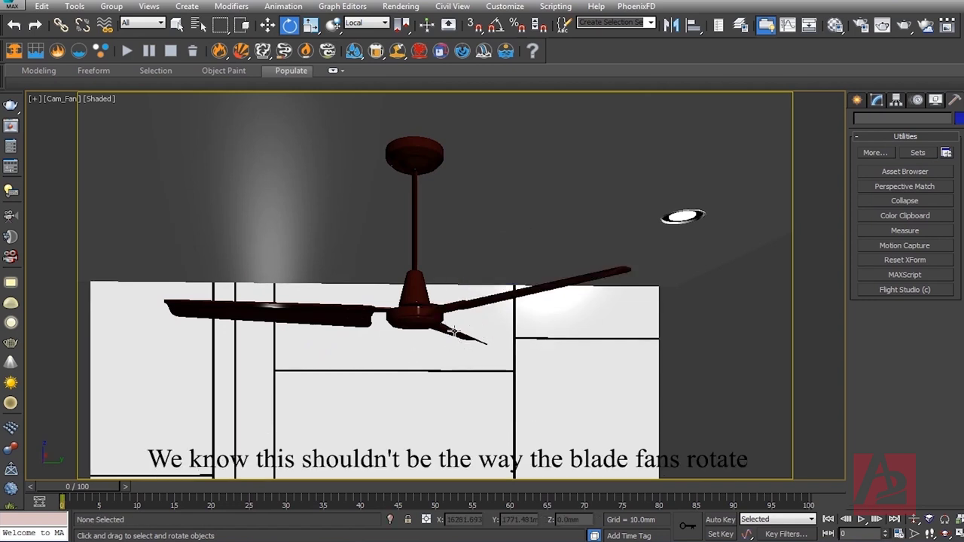
left_click(456, 336)
Step: Test-rotate Blade1 around its own pivot, then undo the rotation and clear the selection
left_click(295, 303)
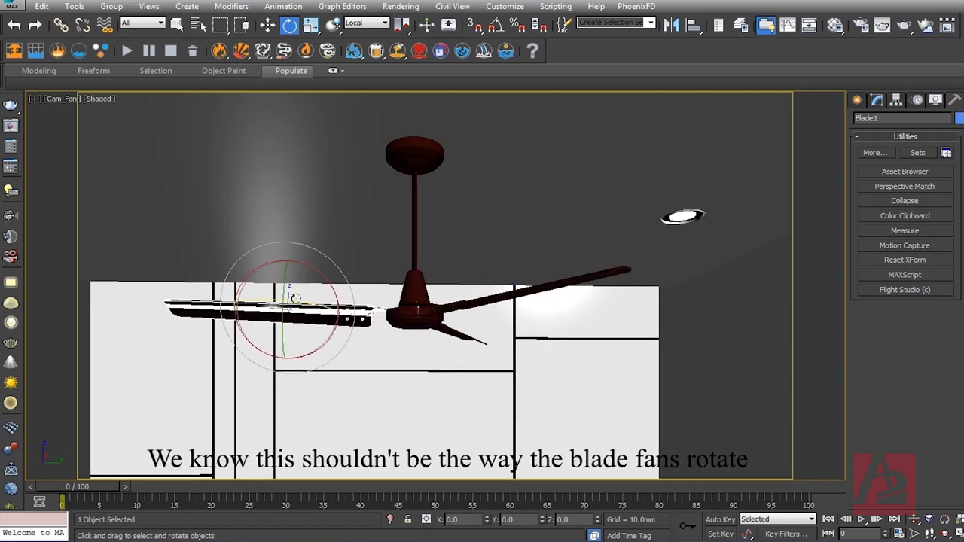
left_click_drag(298, 300, 486, 334)
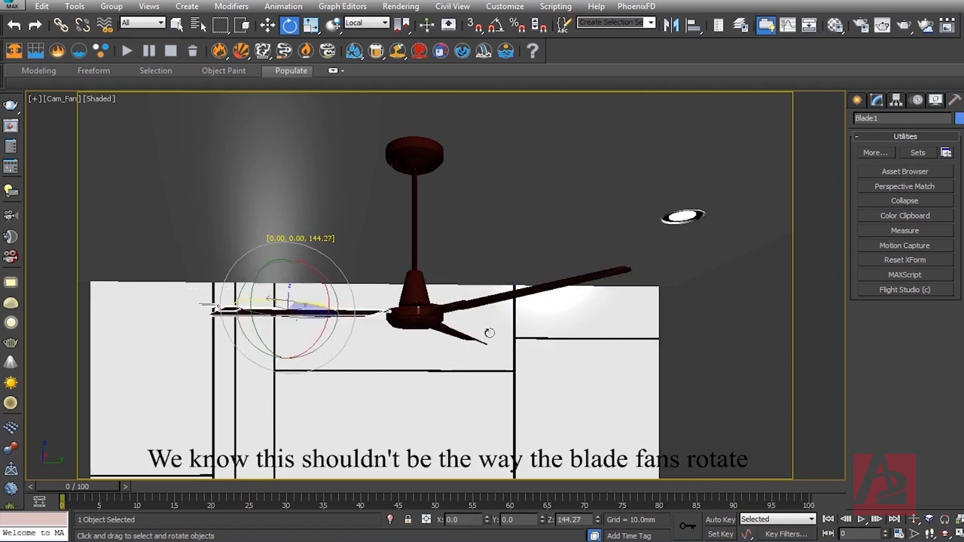
left_click_drag(487, 335, 231, 336)
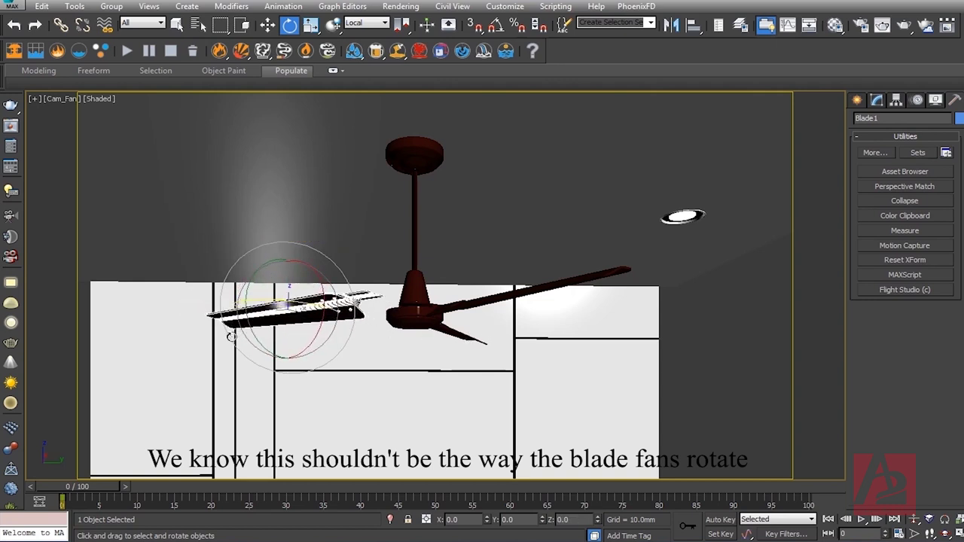
key("ctrl+z")
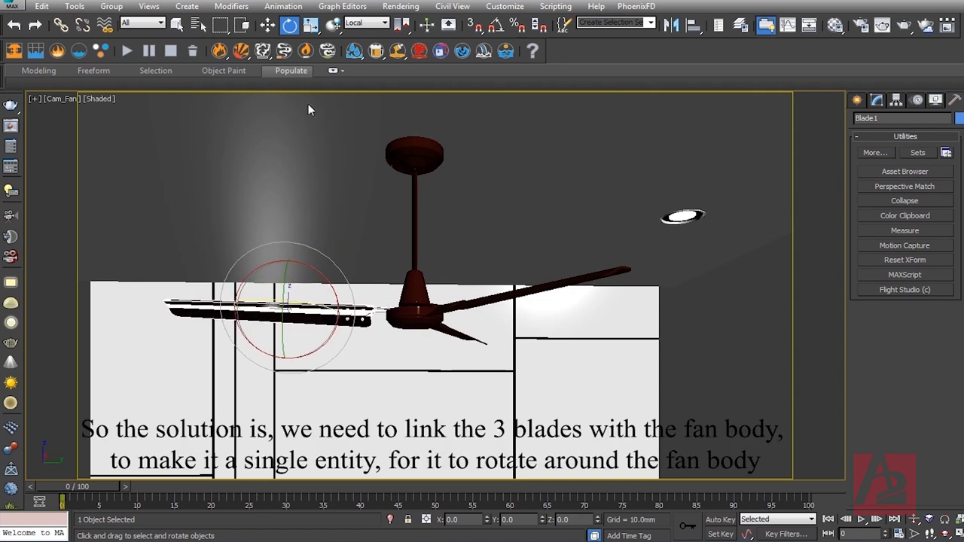
left_click(339, 215)
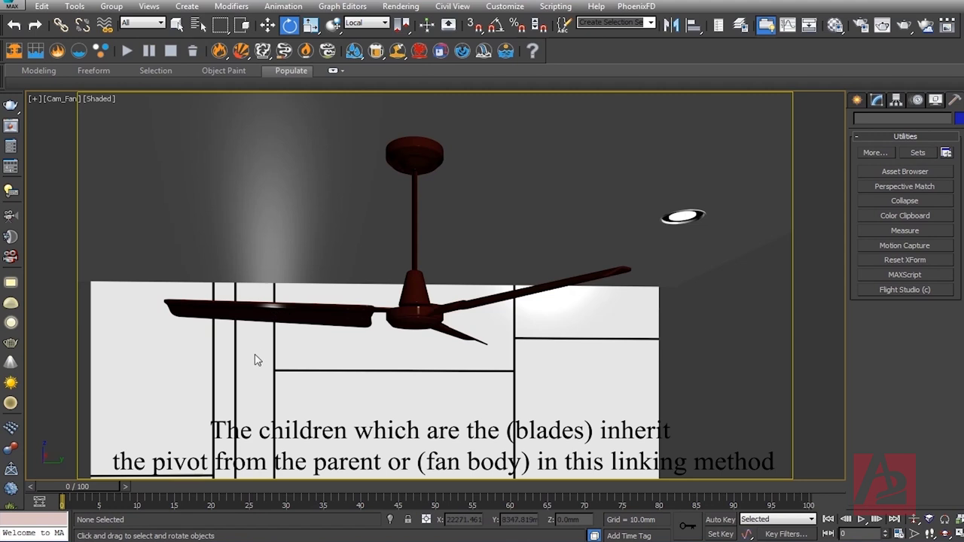
Step: Select the left, lower and right blades and link them to the fan body with Select and Link
left_click(301, 315)
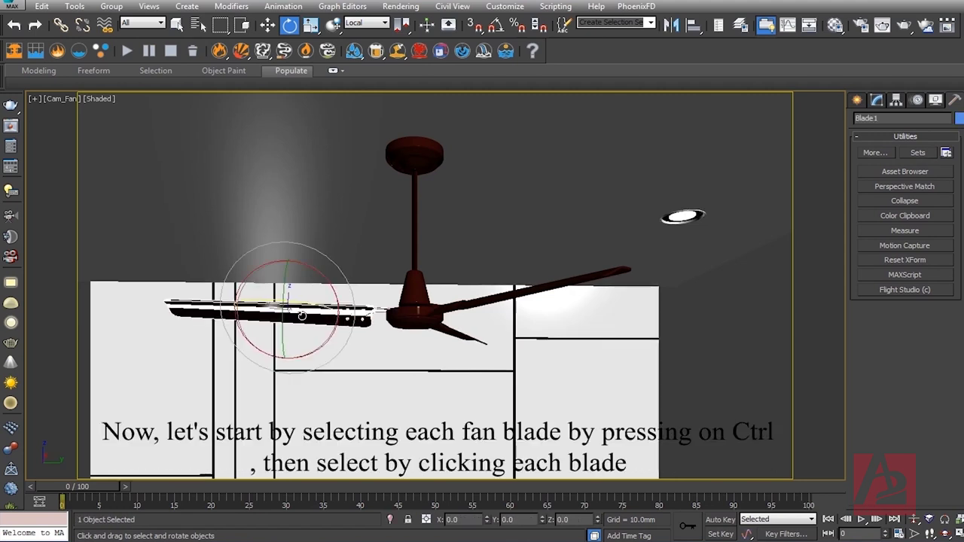
left_click(458, 335, "ctrl")
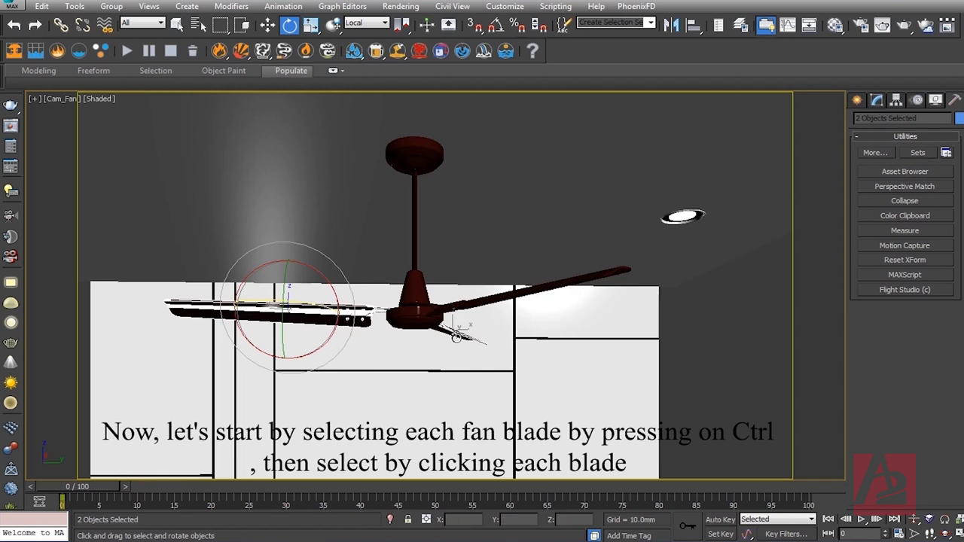
left_click(506, 293, "ctrl")
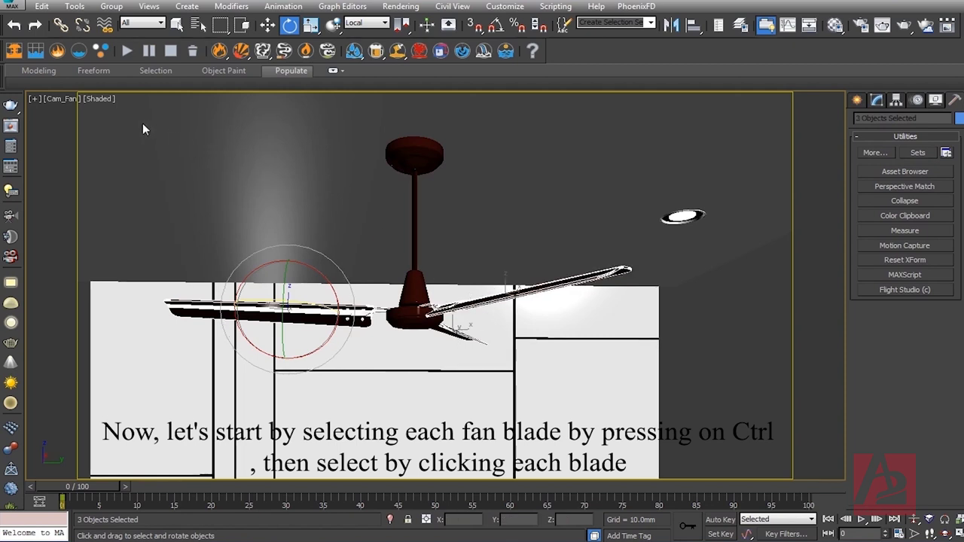
left_click(61, 26)
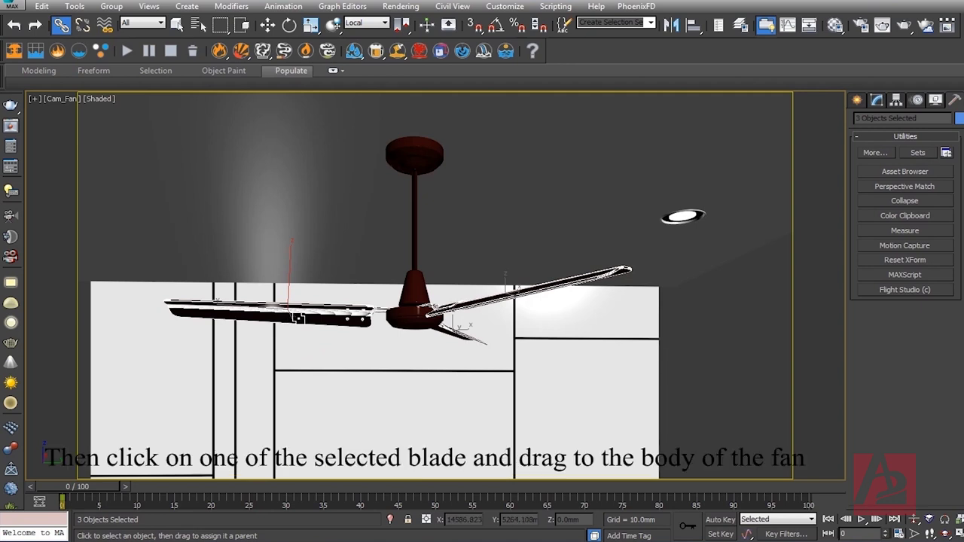
left_click_drag(298, 318, 412, 323)
left_click_drag(411, 323, 405, 322)
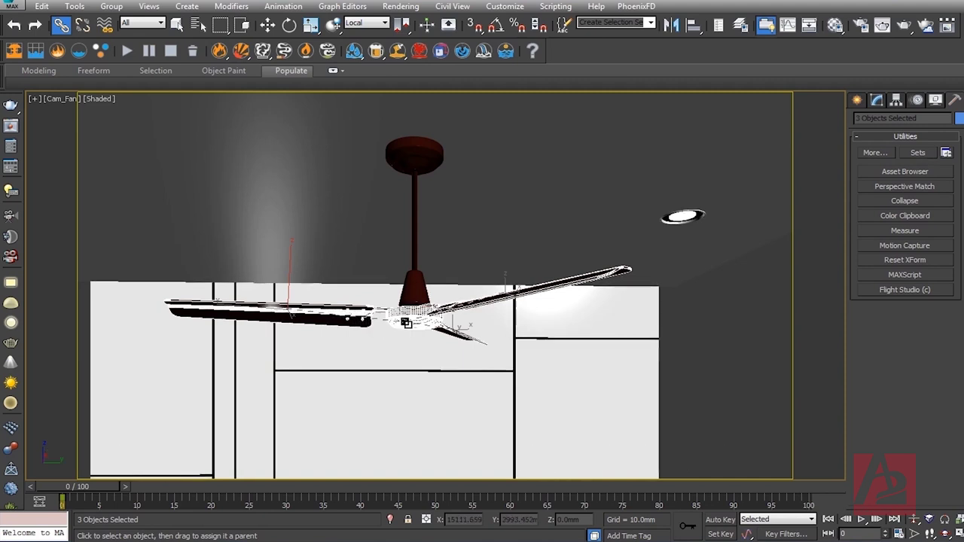
left_click(510, 229)
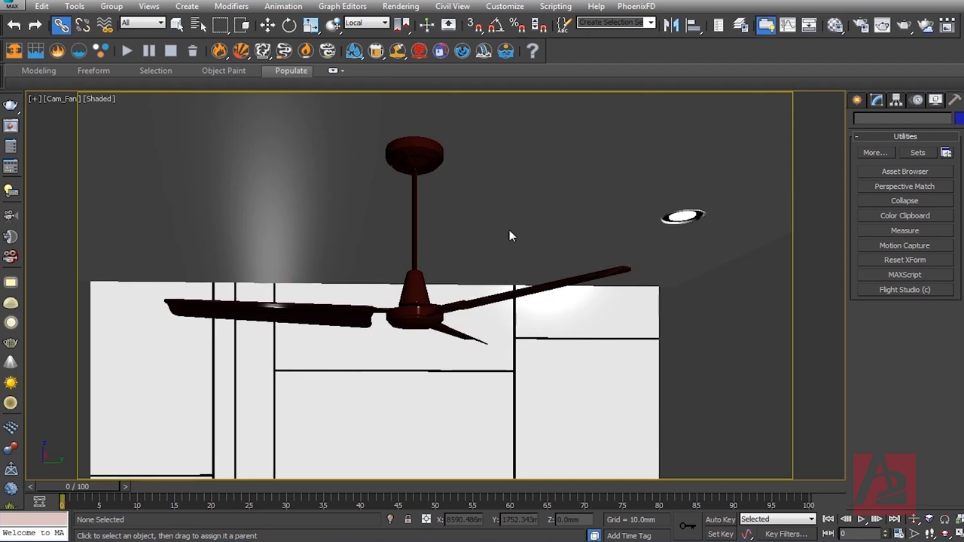
key("e")
left_click(411, 314)
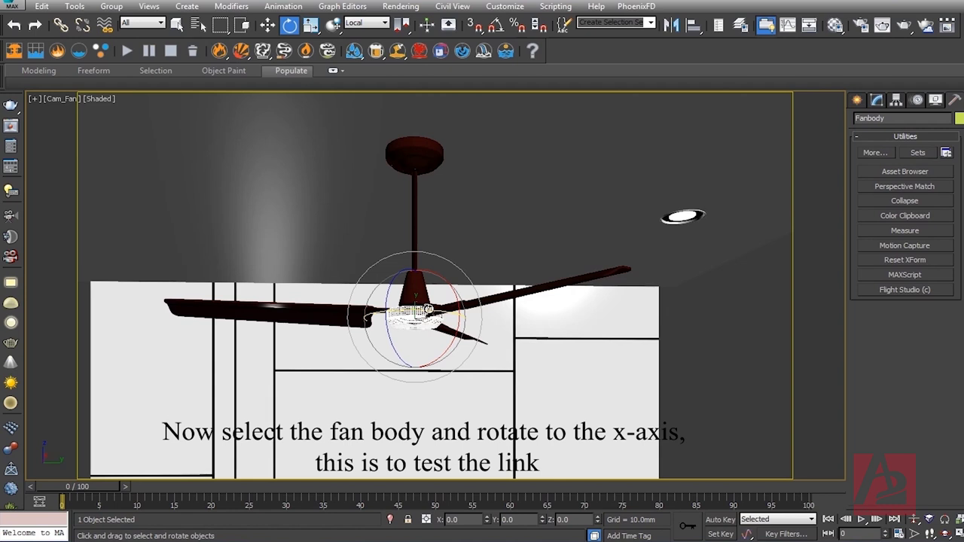
left_click_drag(427, 309, 594, 351)
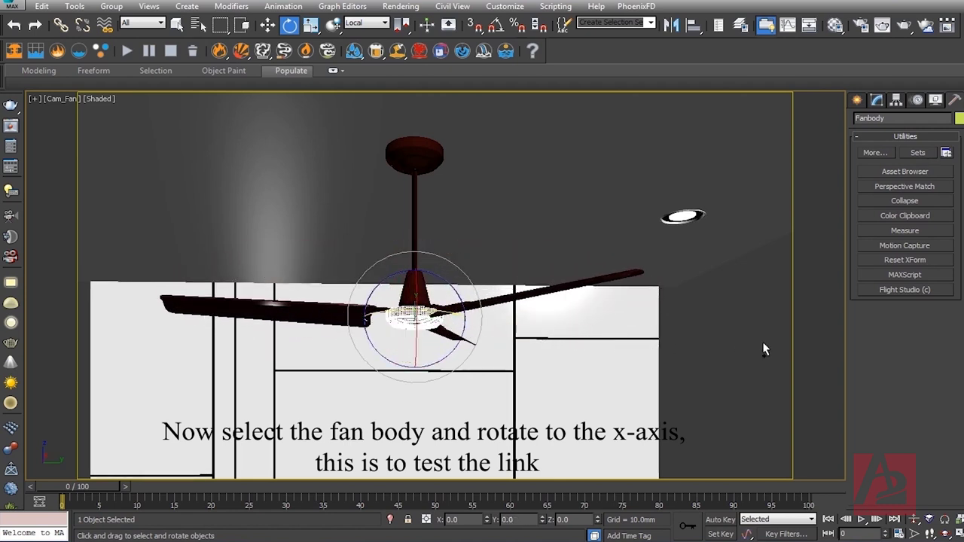
key("ctrl+z")
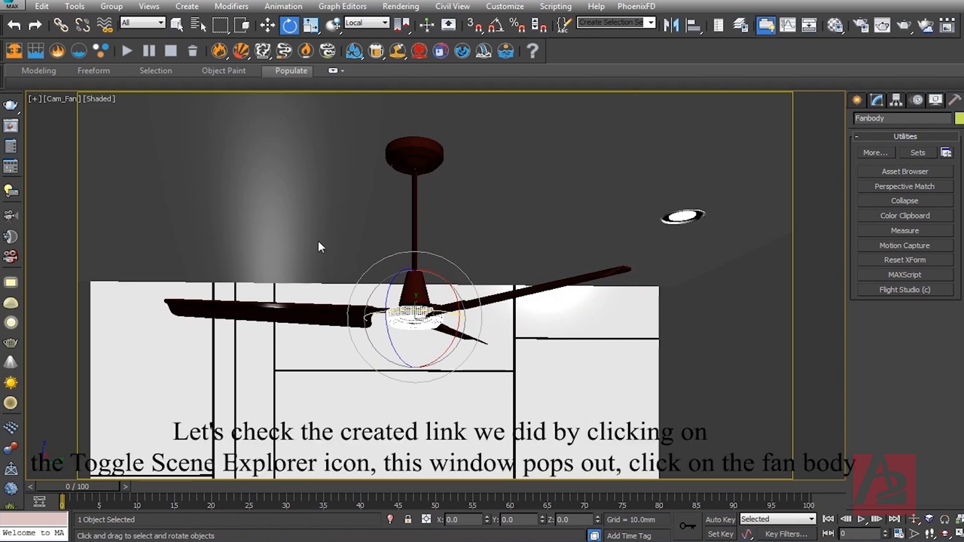
left_click(329, 240)
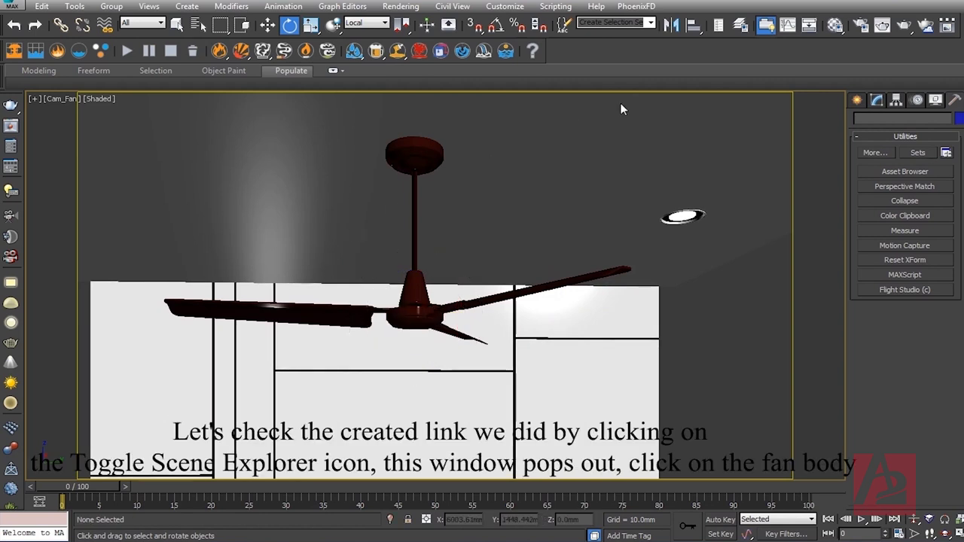
left_click(720, 29)
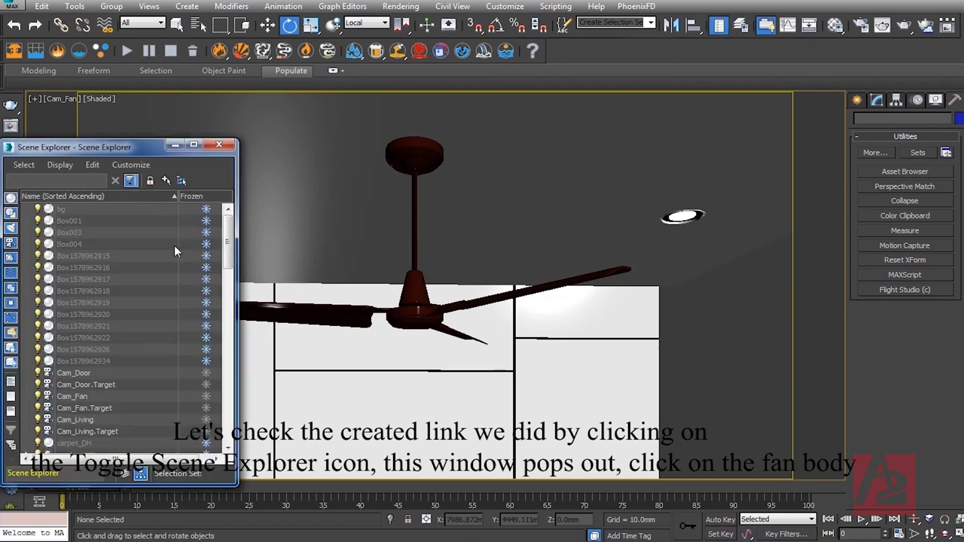
left_click(408, 318)
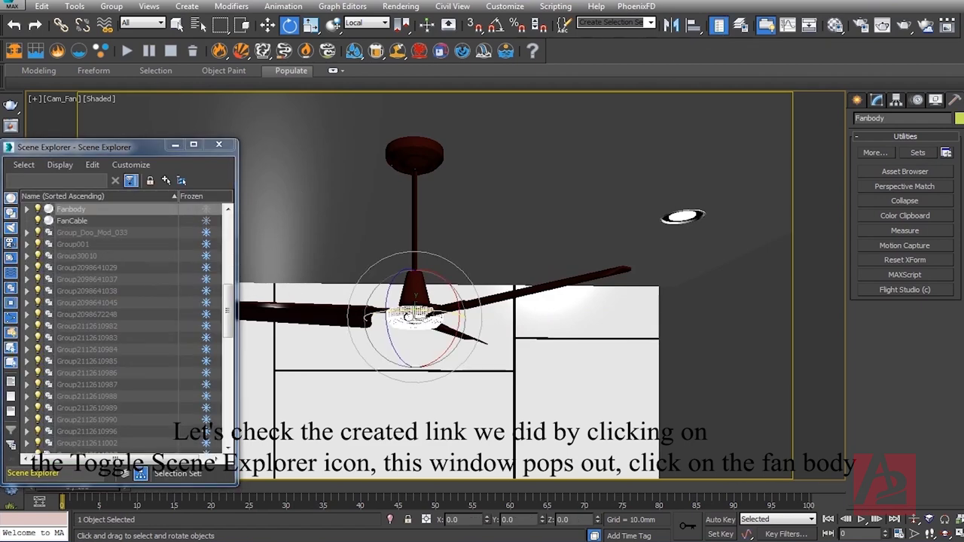
left_click(28, 209)
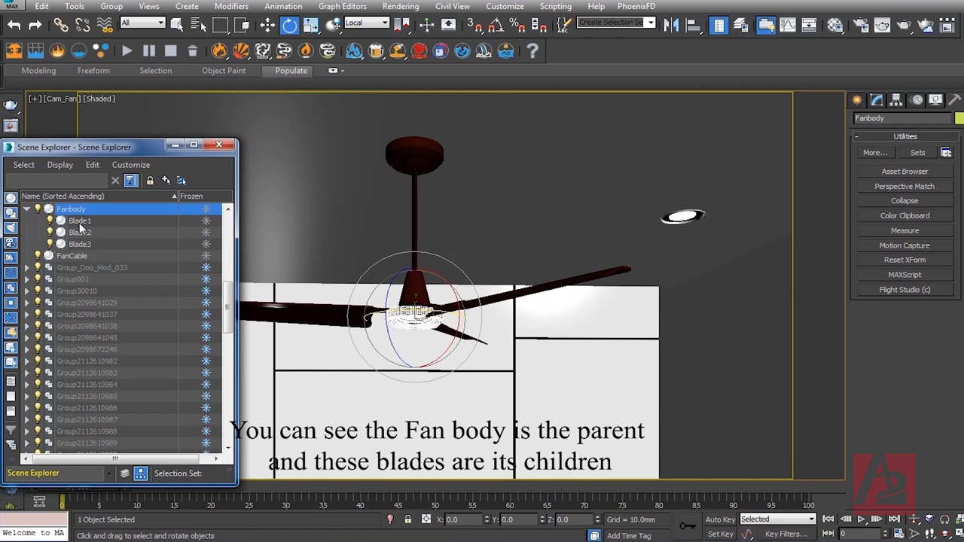
left_click(218, 145)
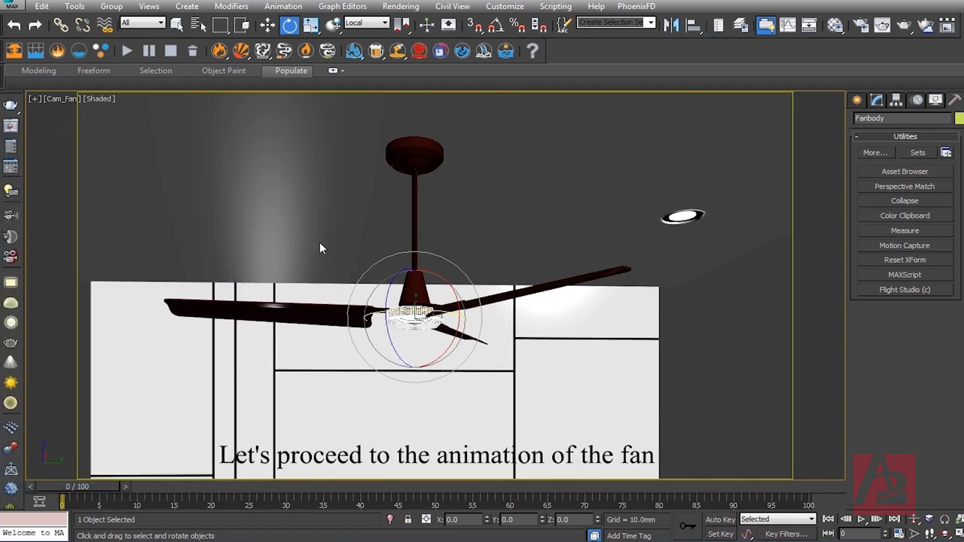
left_click(320, 242)
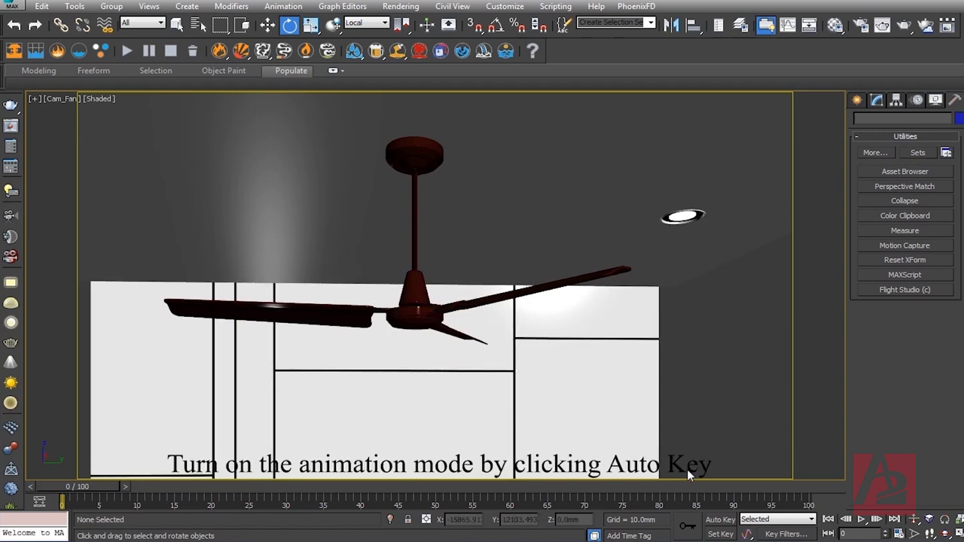
Step: With Auto Key on, key Fanbody at frame 0 and rotate it about 90° at frame 20
left_click(716, 522)
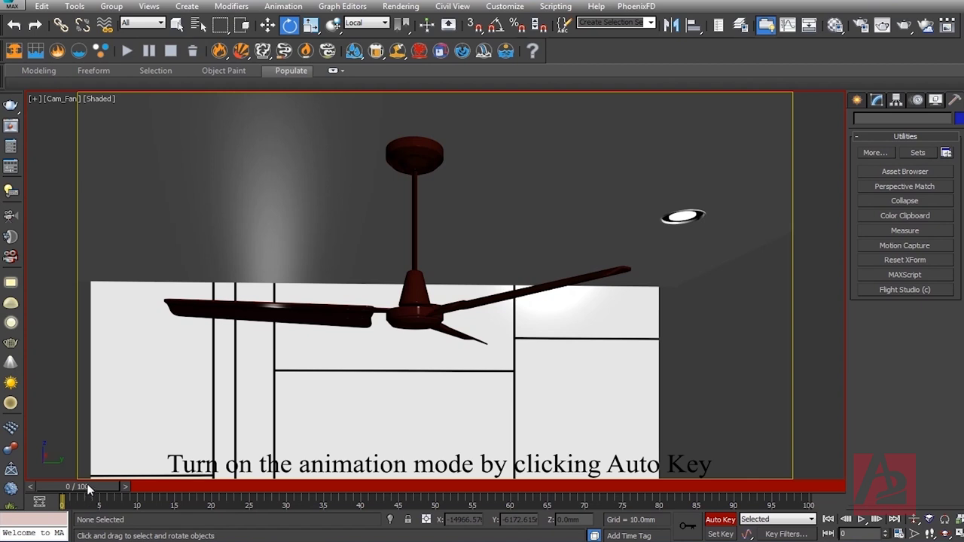
left_click(424, 312)
left_click(416, 312)
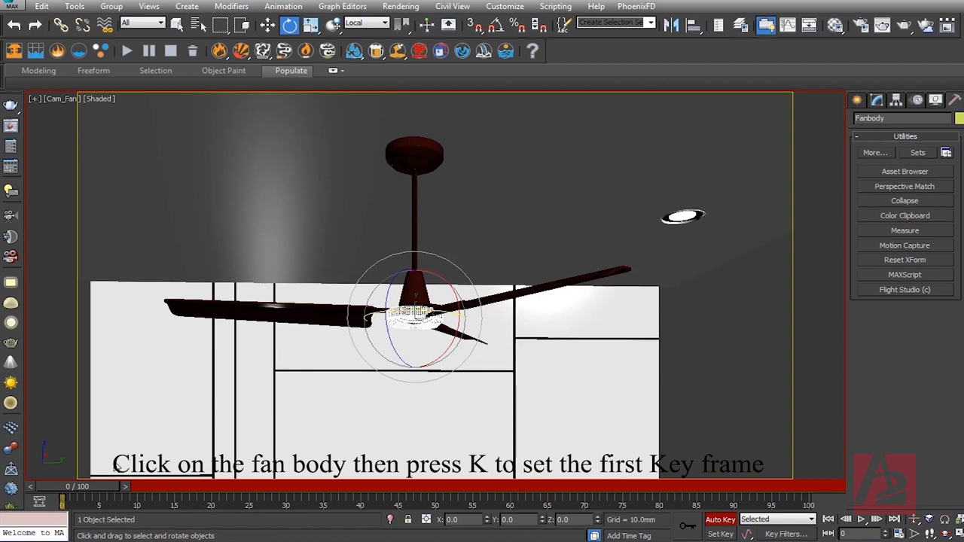
key("k")
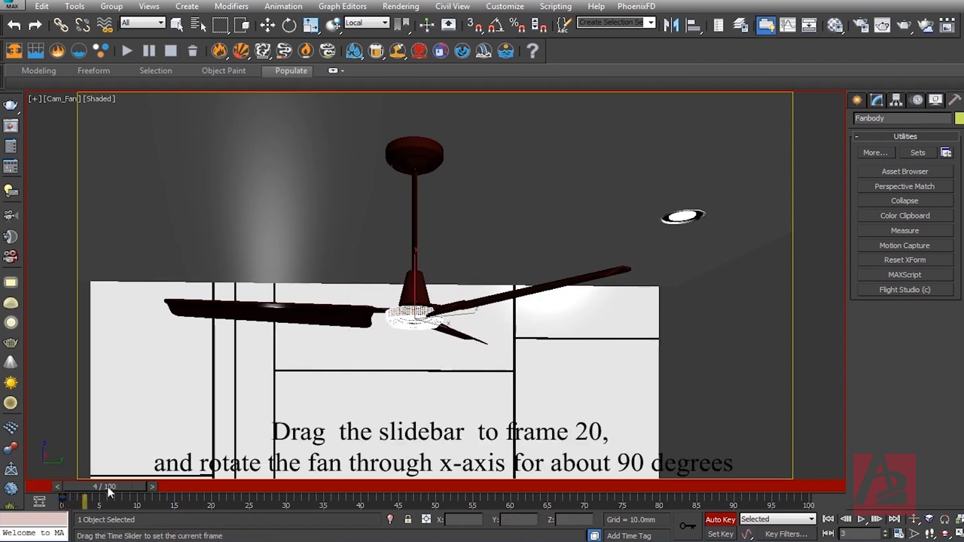
left_click_drag(85, 485, 225, 503)
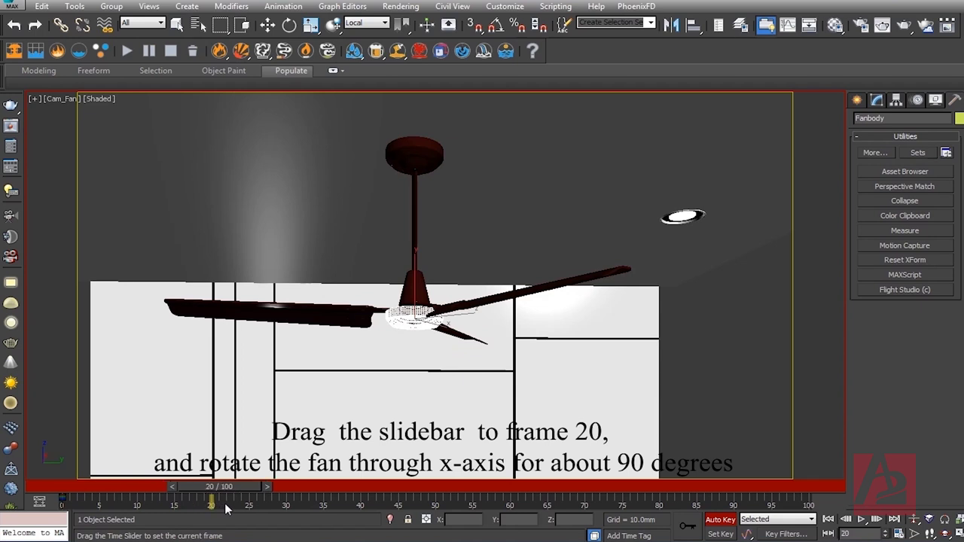
key("e")
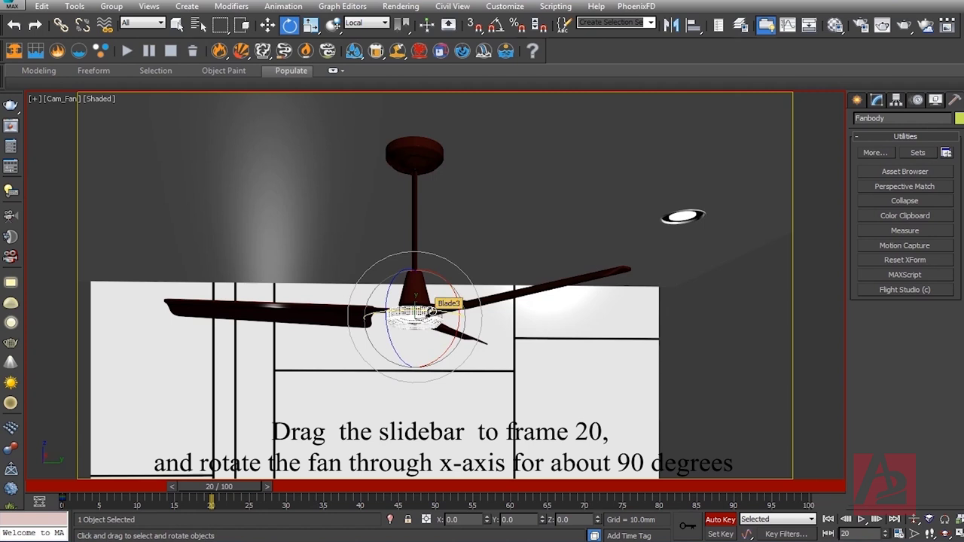
left_click_drag(431, 310, 551, 347)
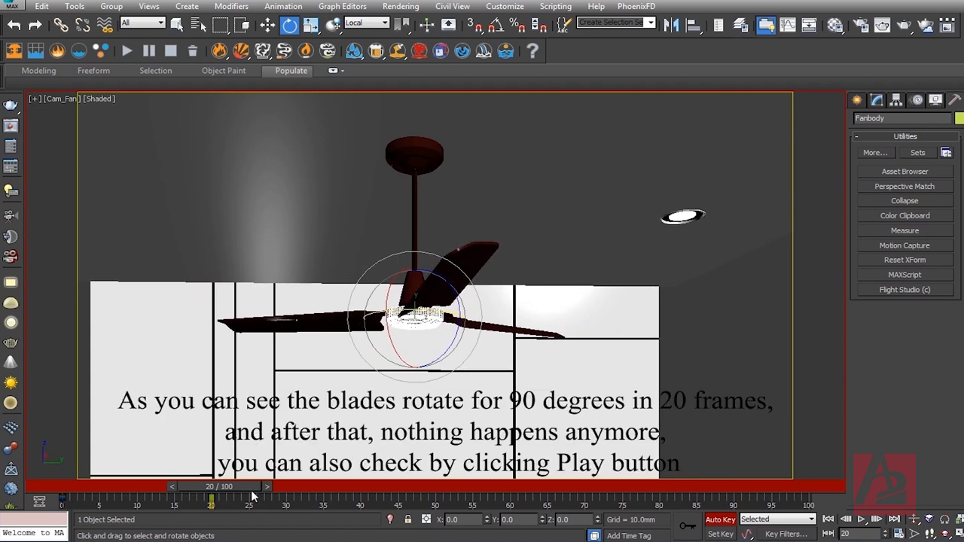
Step: Scrub back to frame 0 and play the animation to check the blade turn
left_click_drag(235, 485, 95, 495)
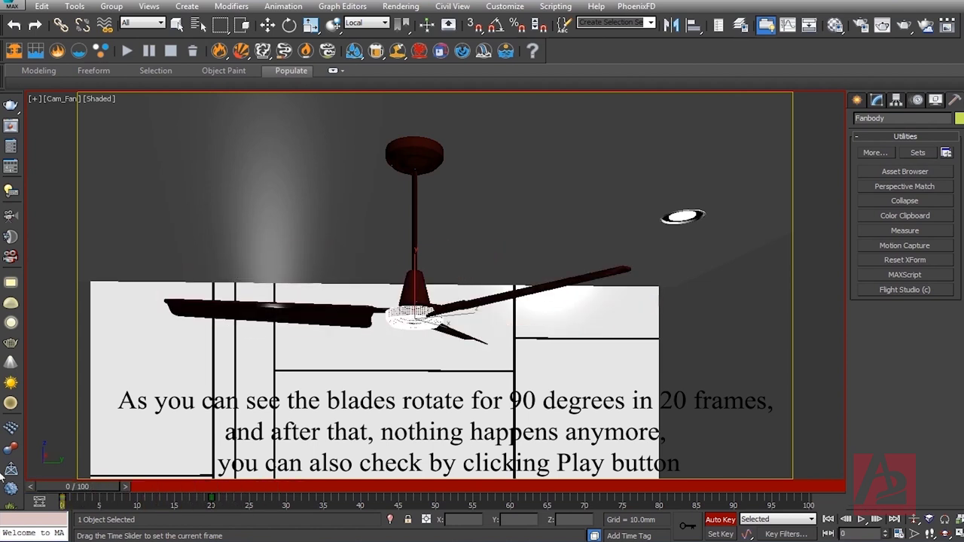
left_click_drag(95, 495, 75, 490)
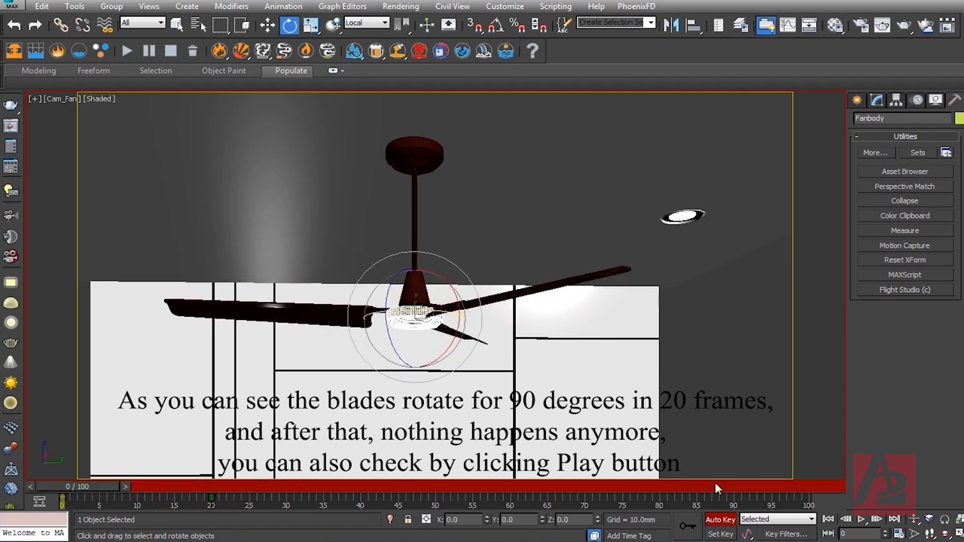
left_click(862, 520)
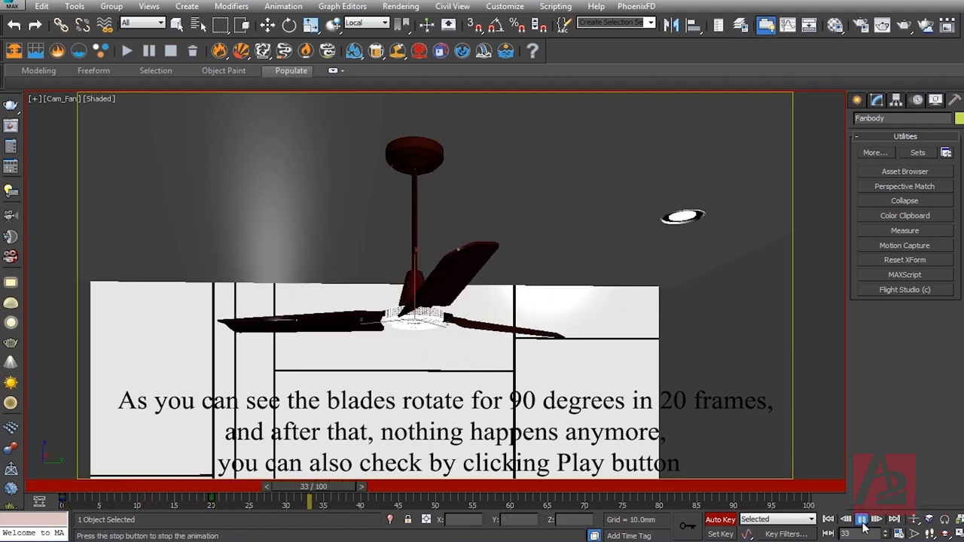
left_click(863, 522)
key("e")
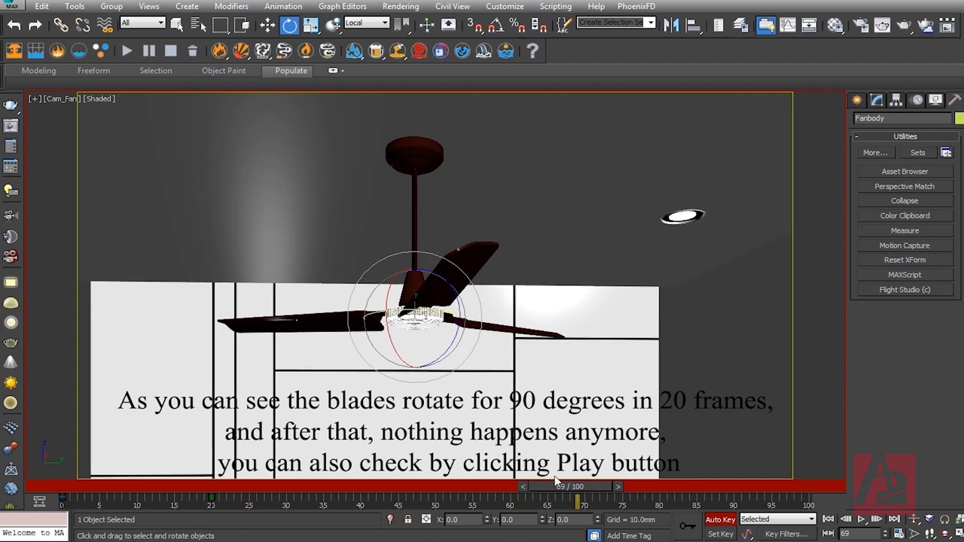
mouse_move(568, 488)
left_mouse_down()
mouse_move(228, 508)
mouse_move(264, 500)
left_mouse_up()
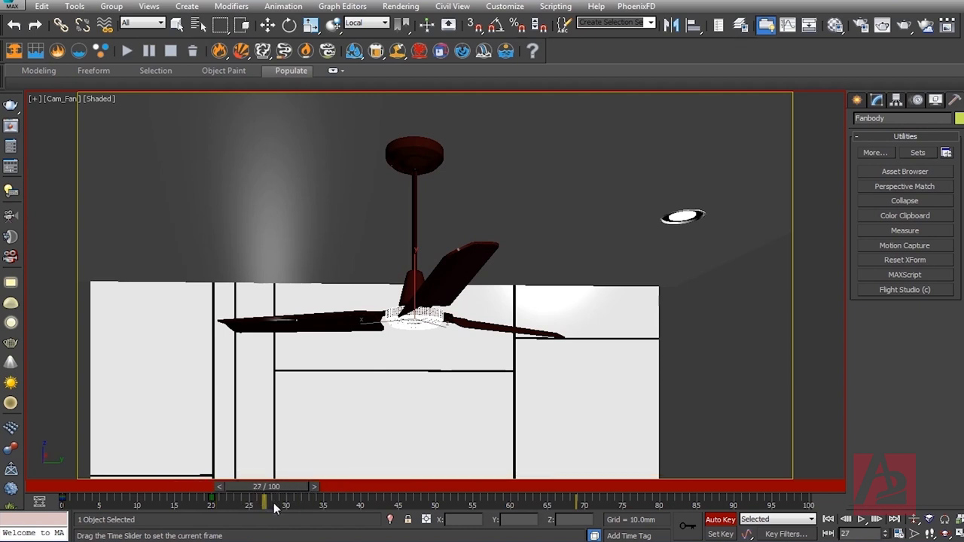
key("e")
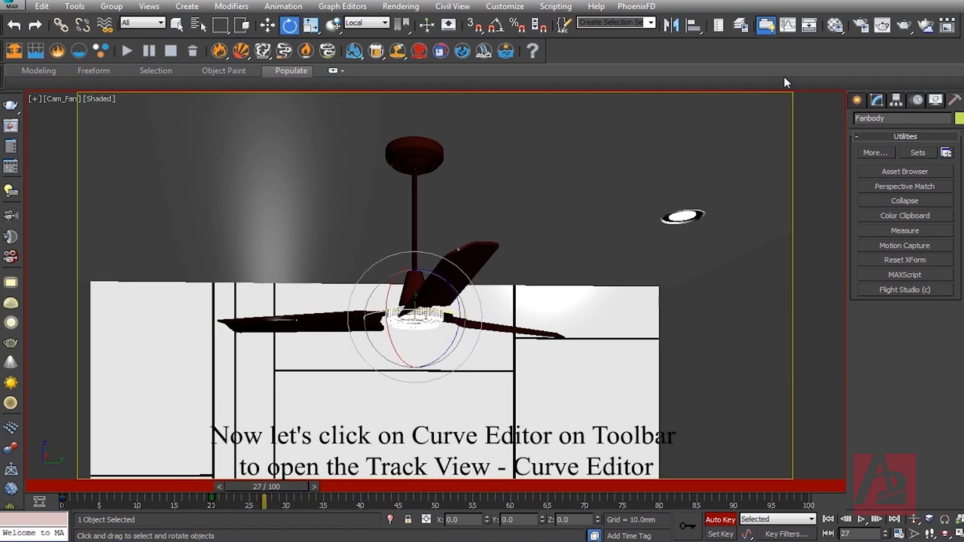
left_click(789, 27)
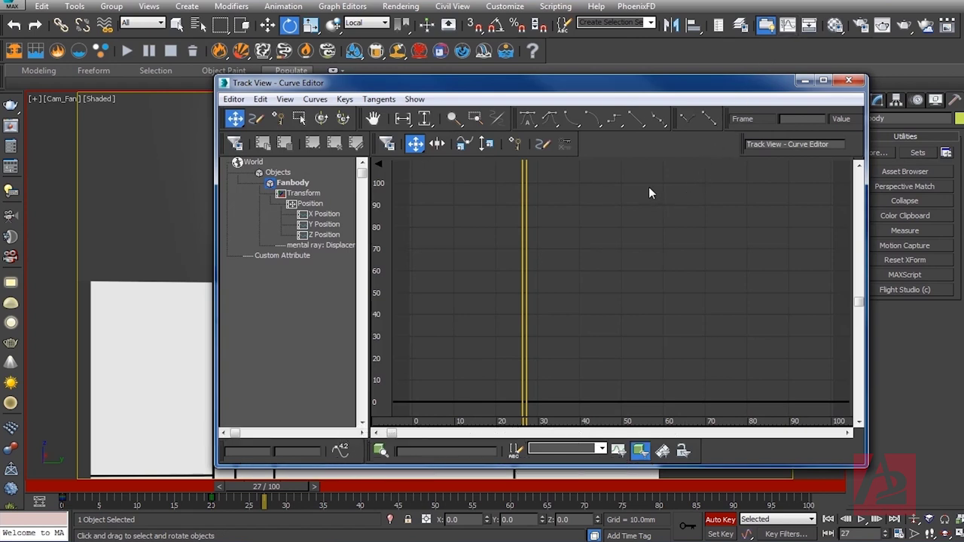
Step: Load the Function Curve Layout (Classic) and display only Fanbody's Z Rotation curve
right_click(672, 146)
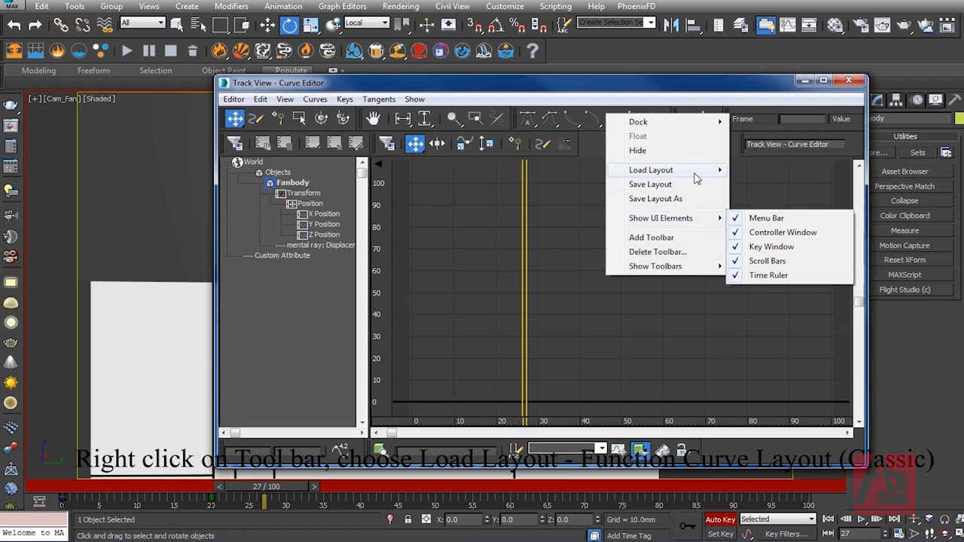
mouse_move(651, 170)
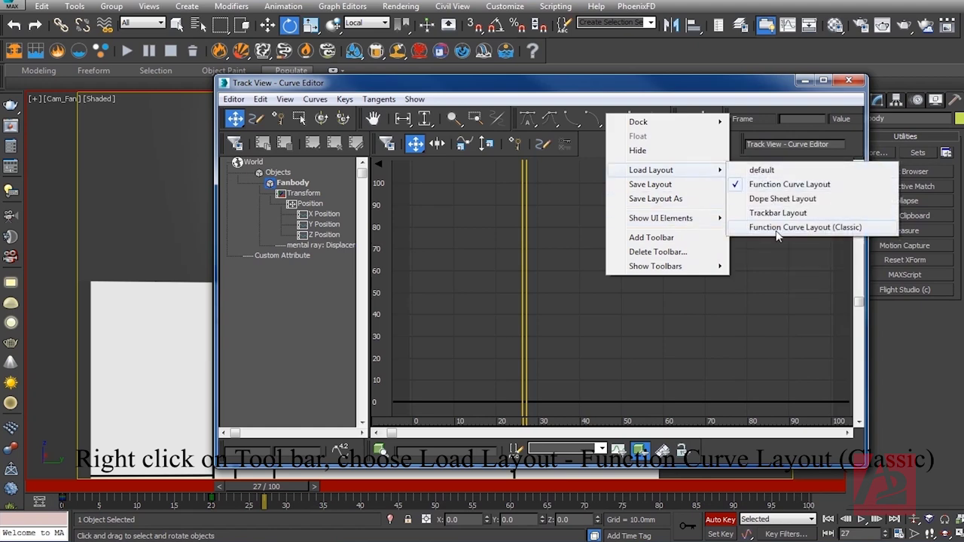
left_click(778, 235)
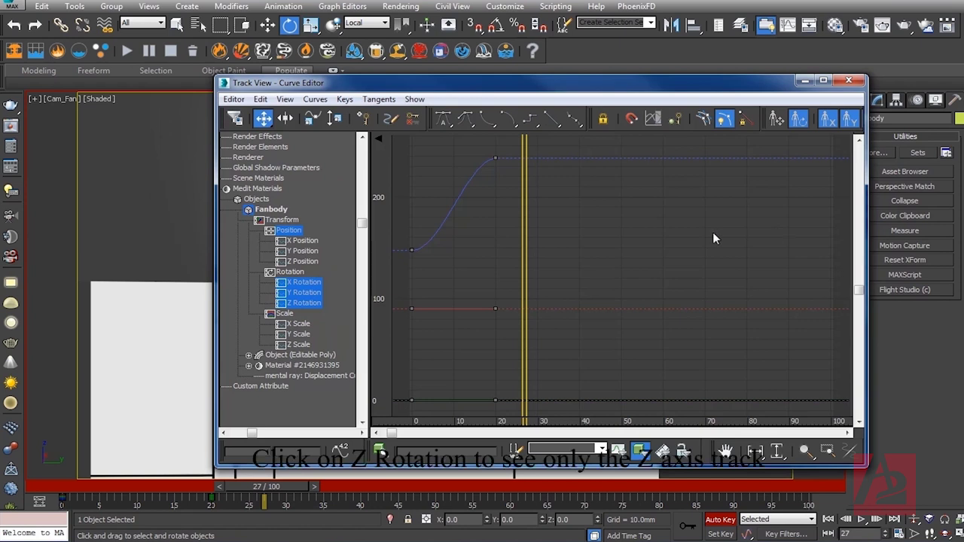
left_click(305, 304)
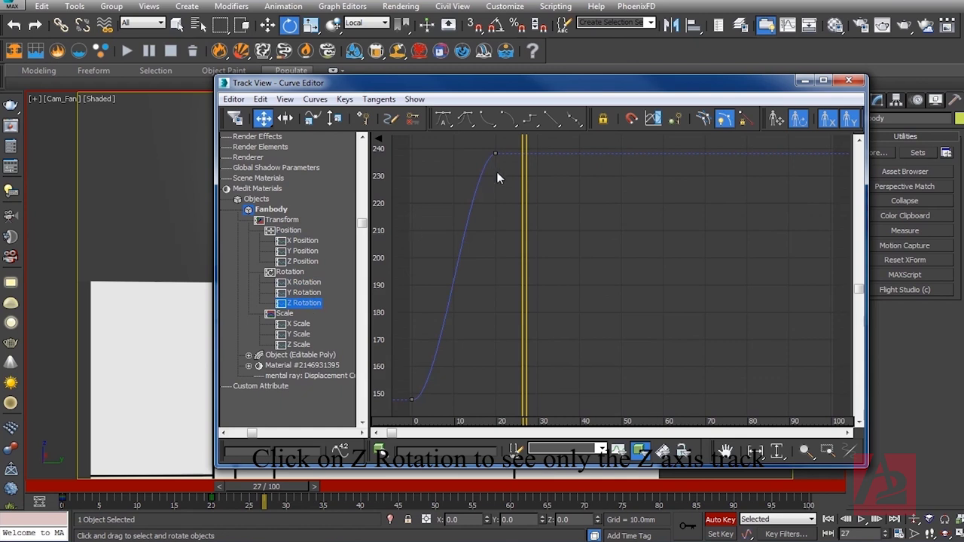
scroll(538, 196, "up", 3)
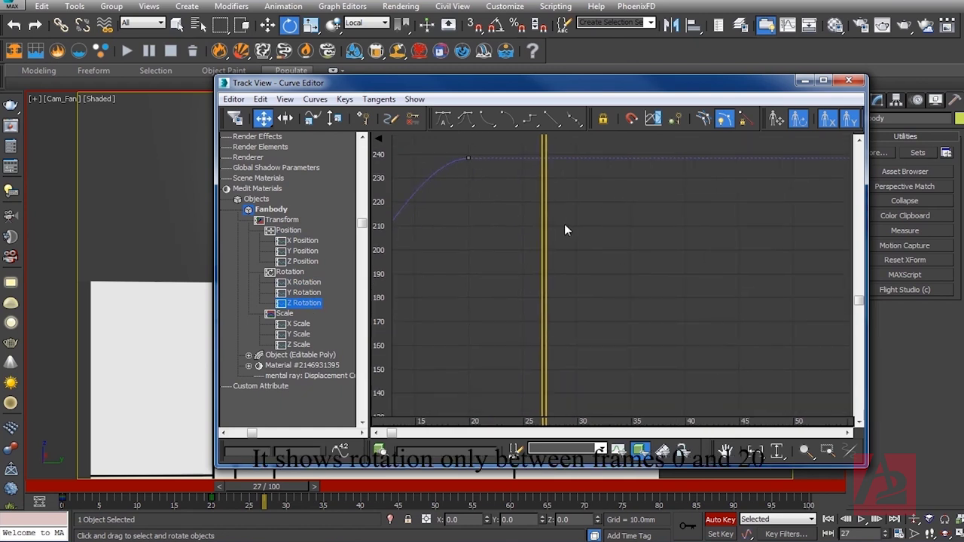
scroll(485, 284, "down", 2)
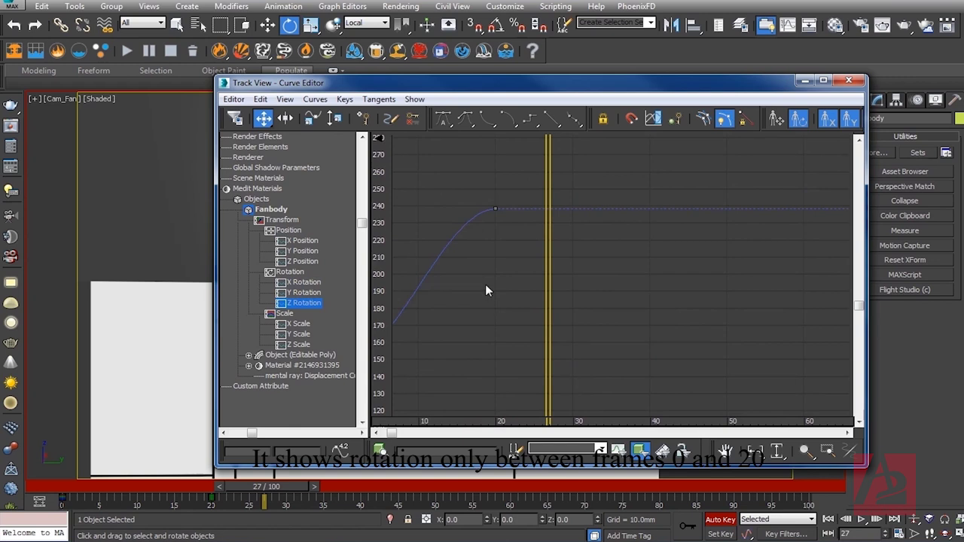
middle_click_drag(485, 284, 607, 273)
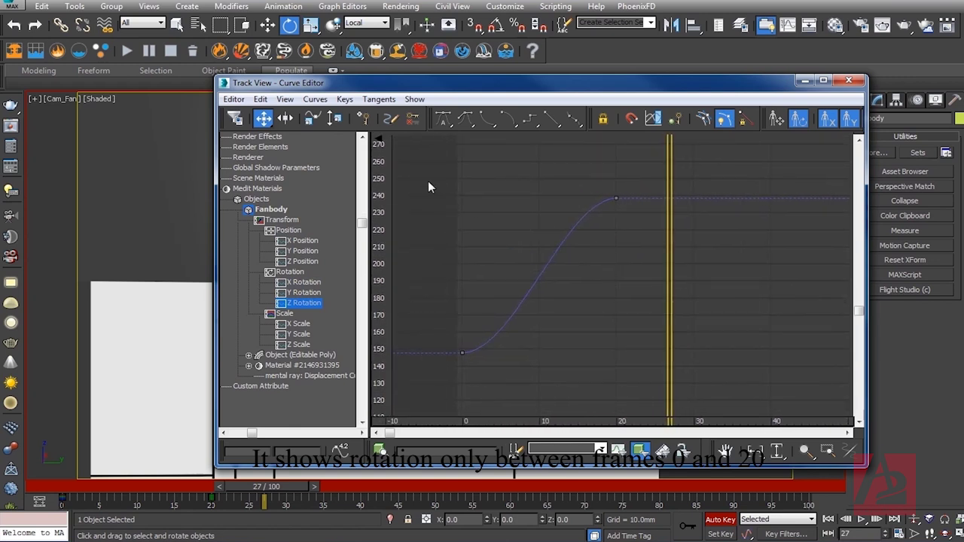
mouse_move(443, 184)
left_mouse_down()
mouse_move(521, 273)
mouse_move(479, 245)
left_mouse_up()
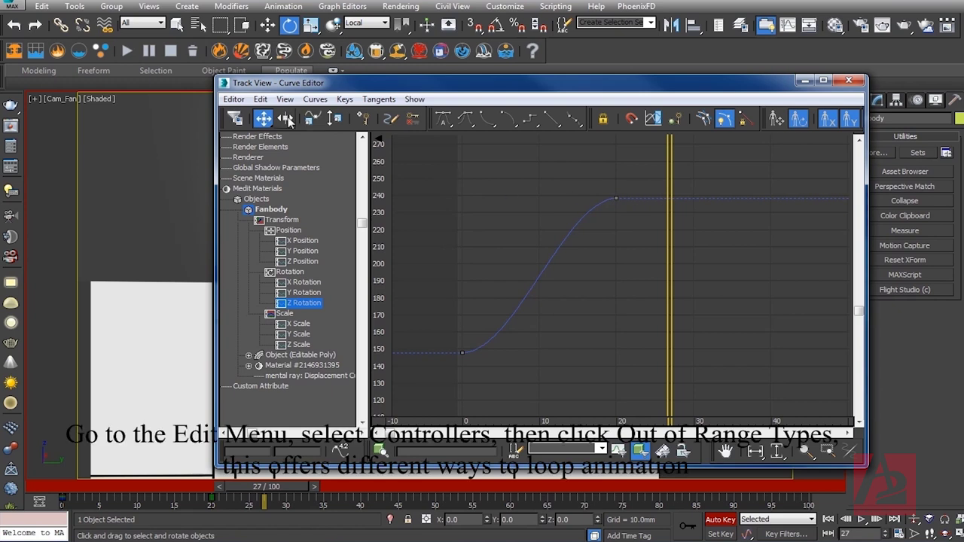
Step: Set the Z Rotation's out-of-range type to Relative Repeat on both ends
left_click(257, 101)
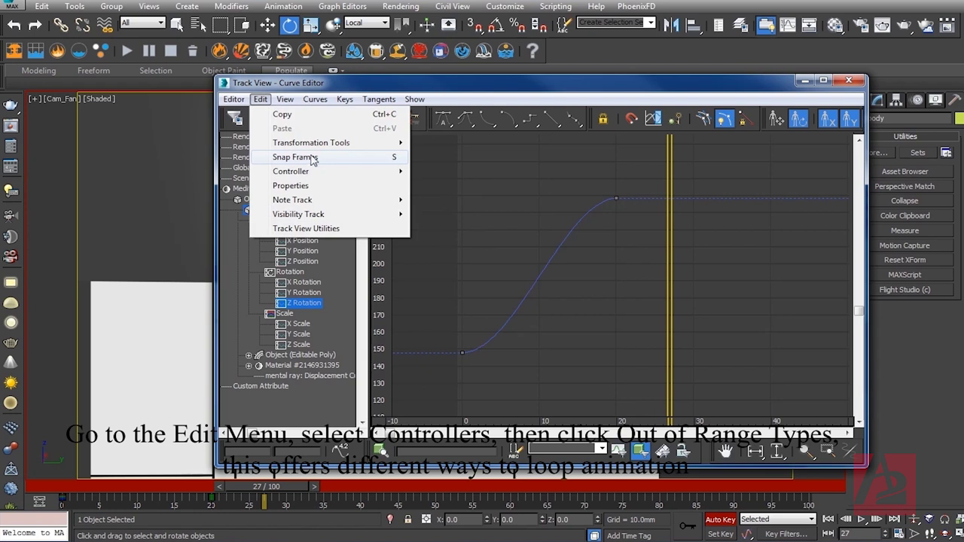
mouse_move(291, 171)
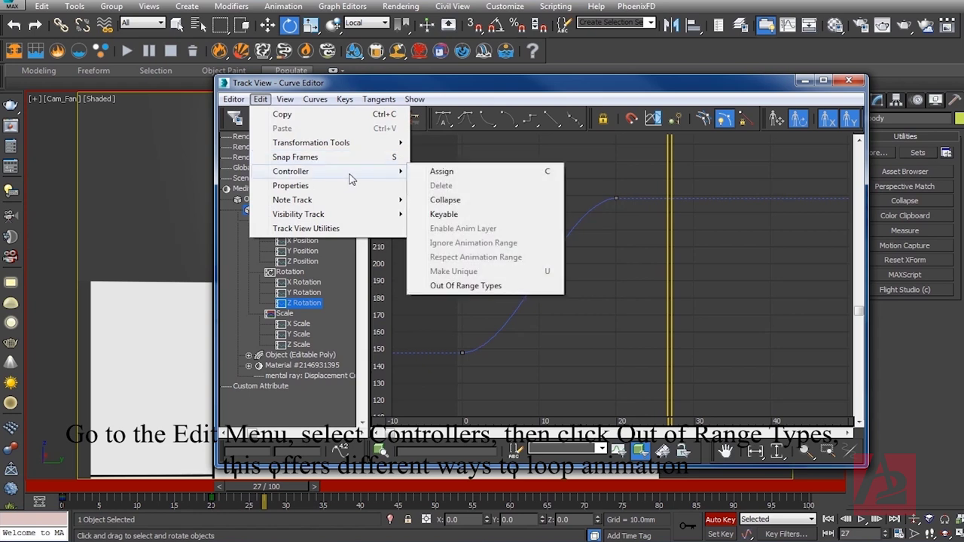
left_click(489, 286)
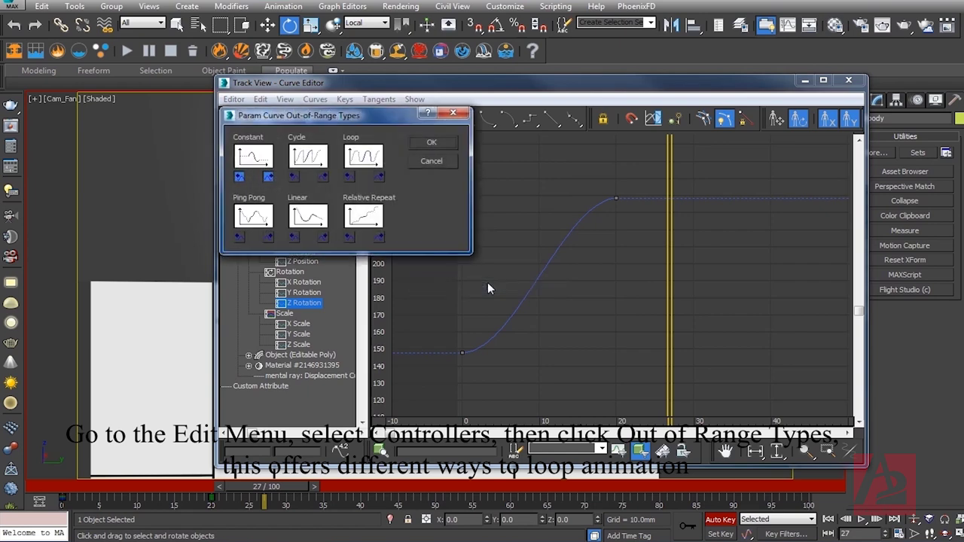
left_click(369, 217)
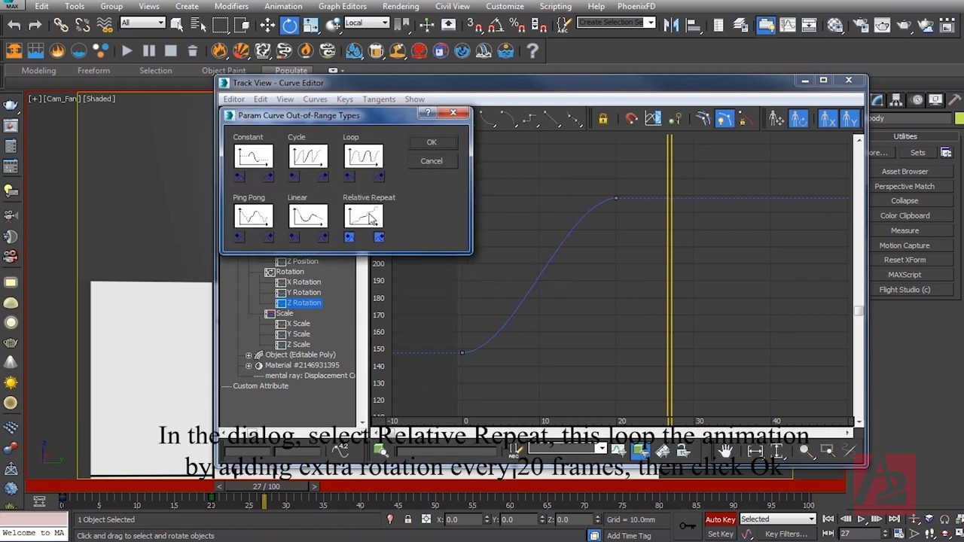
left_click(427, 146)
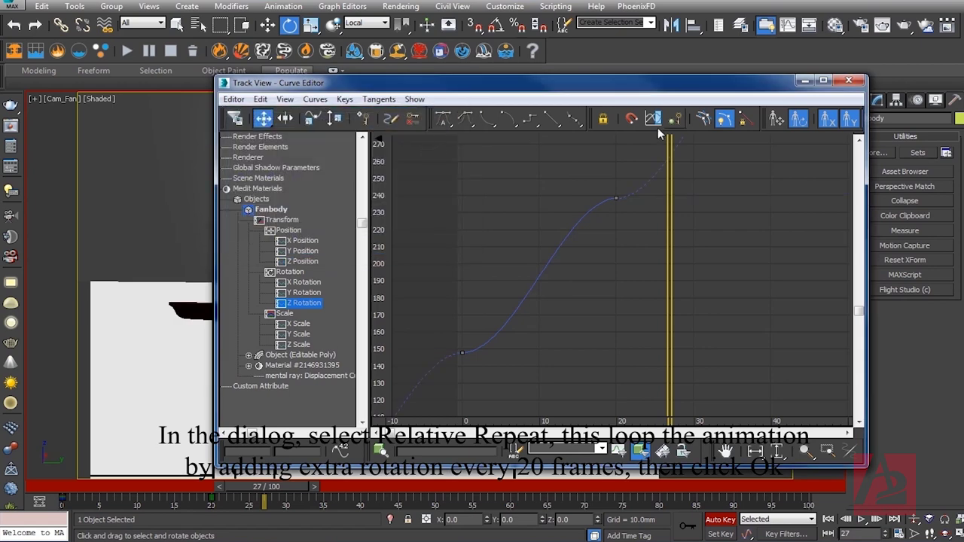
Step: Play the looping fan animation from the first frame in the Cam_Fan view
left_click(803, 80)
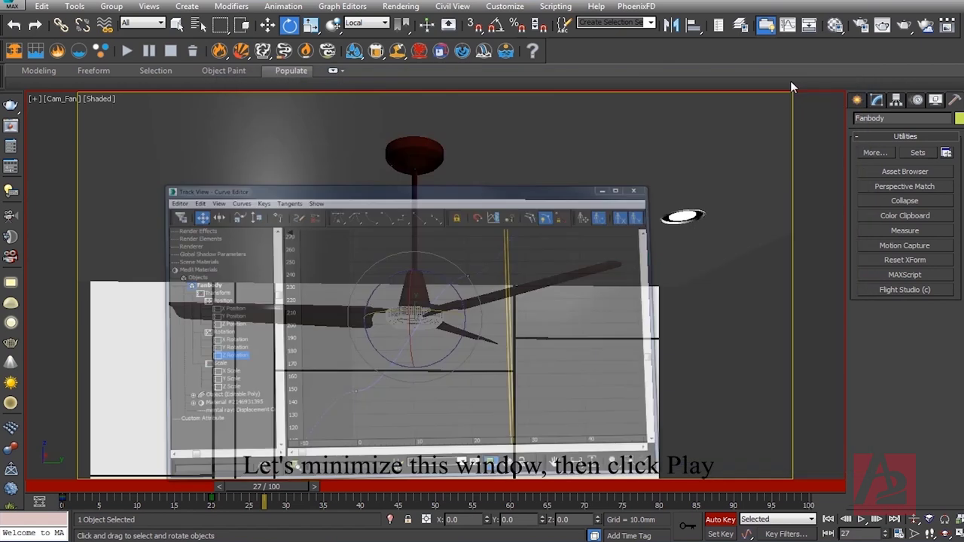
left_click(828, 519)
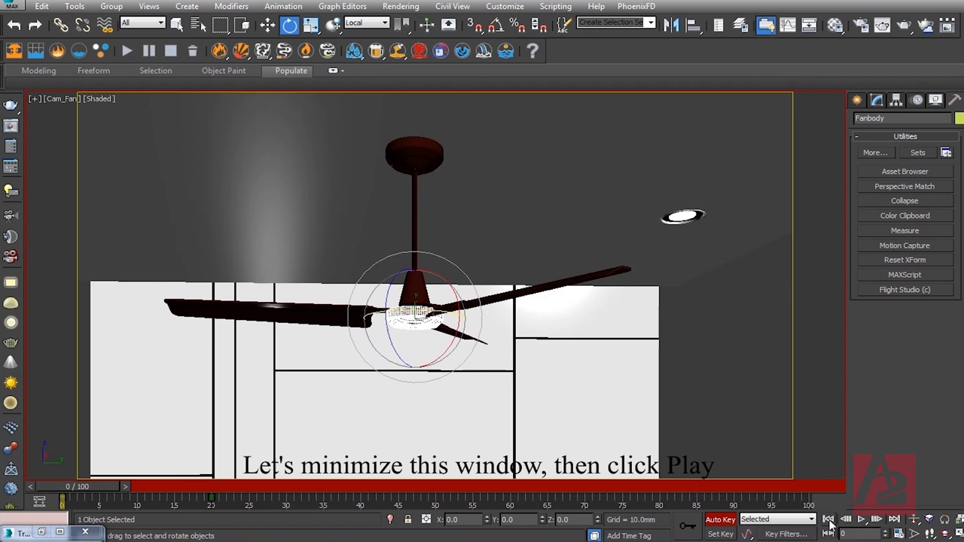
left_click(860, 520)
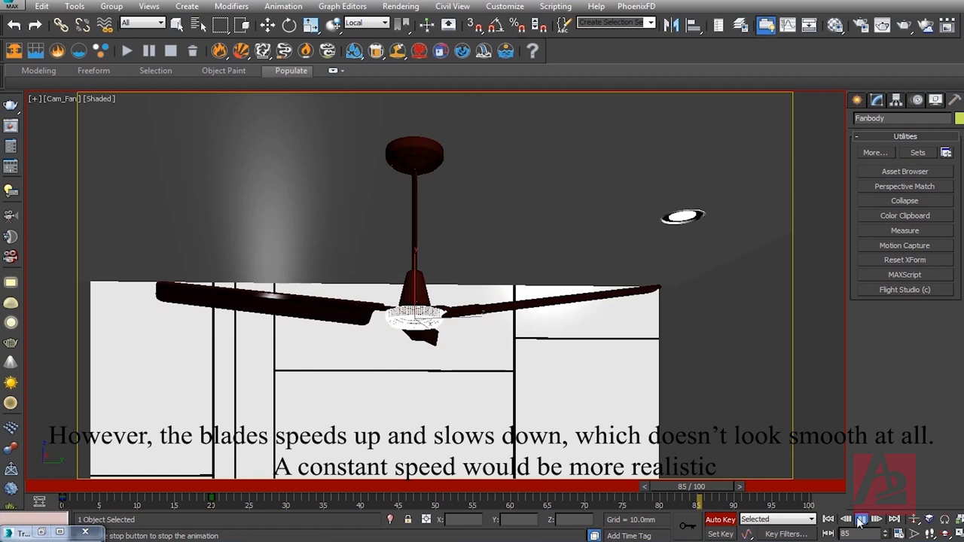
left_click(859, 520)
Step: Scrub the time slider back and then forward to about frame 57
key("e")
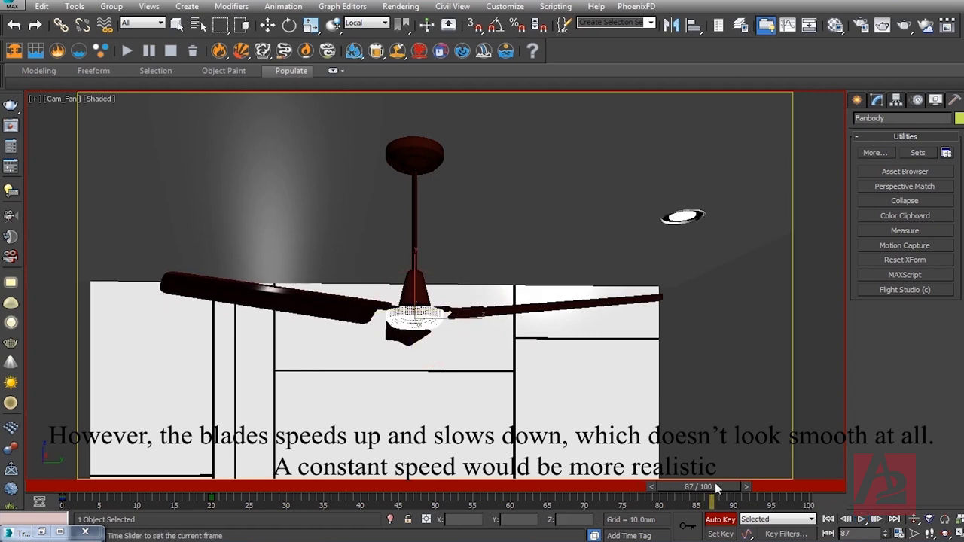
left_click_drag(715, 487, 265, 467)
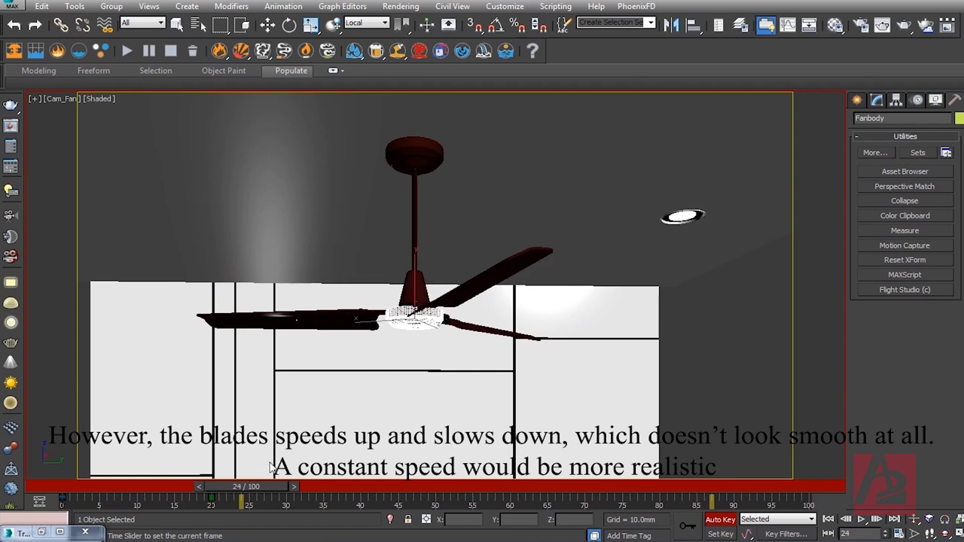
left_click_drag(270, 468, 499, 486)
key("e")
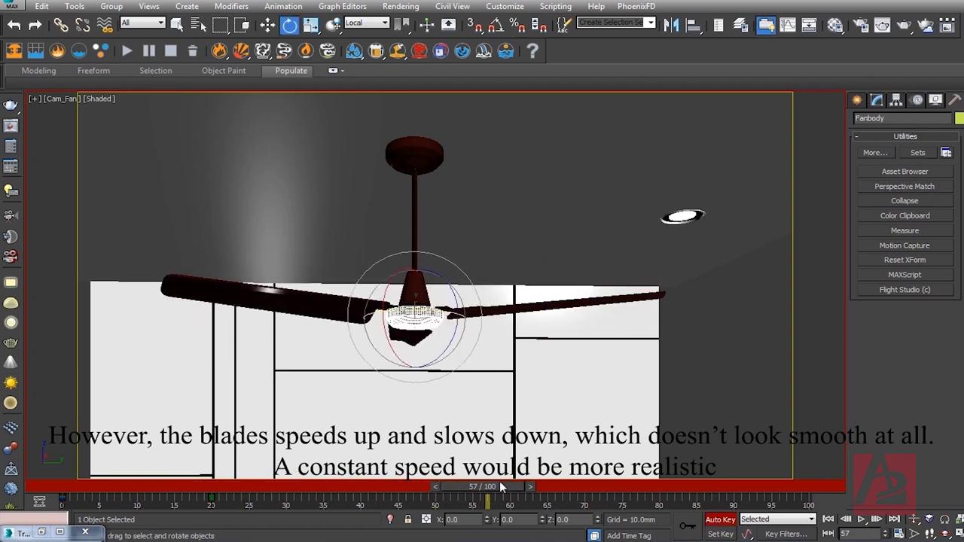
left_click(43, 534)
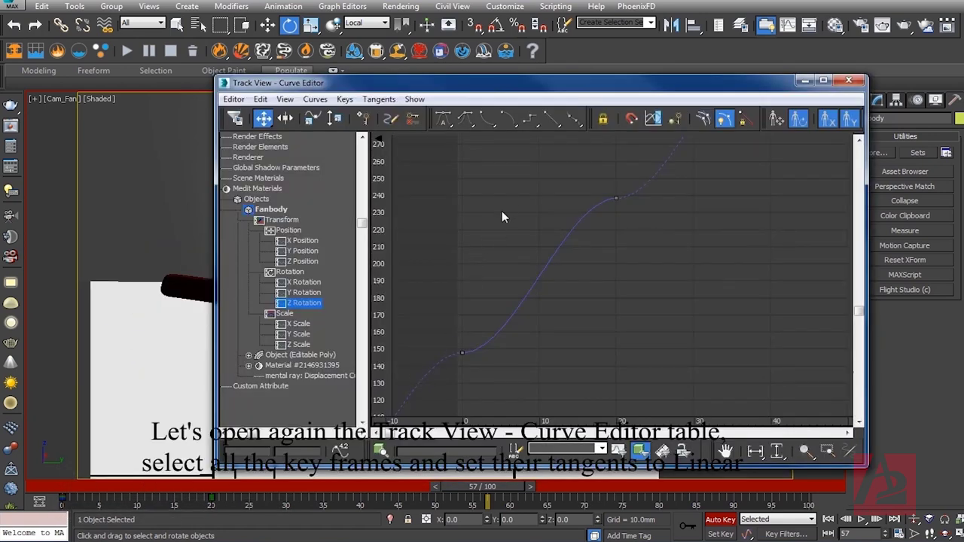
Step: Set both Z Rotation keys' tangents to linear and zoom out to see the whole curve
left_click_drag(445, 179, 590, 354)
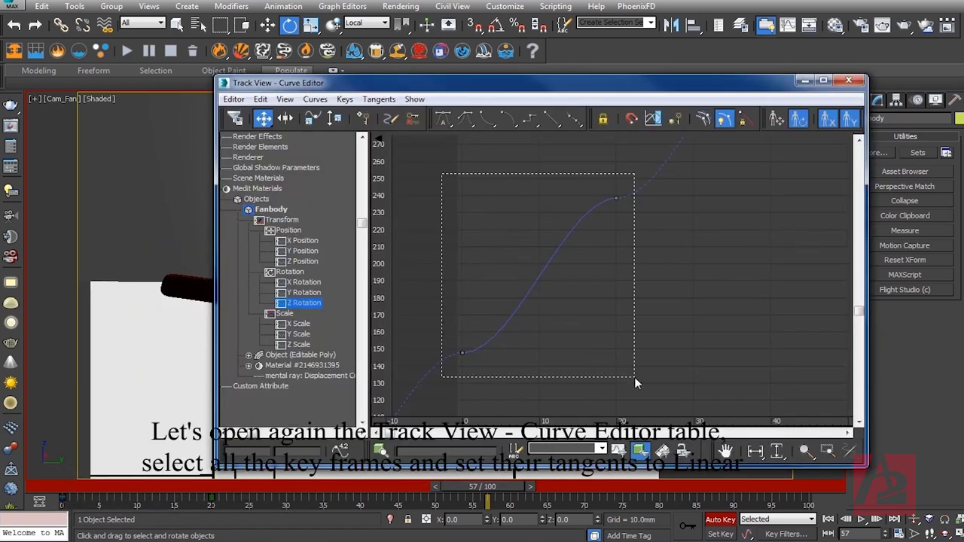
left_click_drag(625, 373, 635, 385)
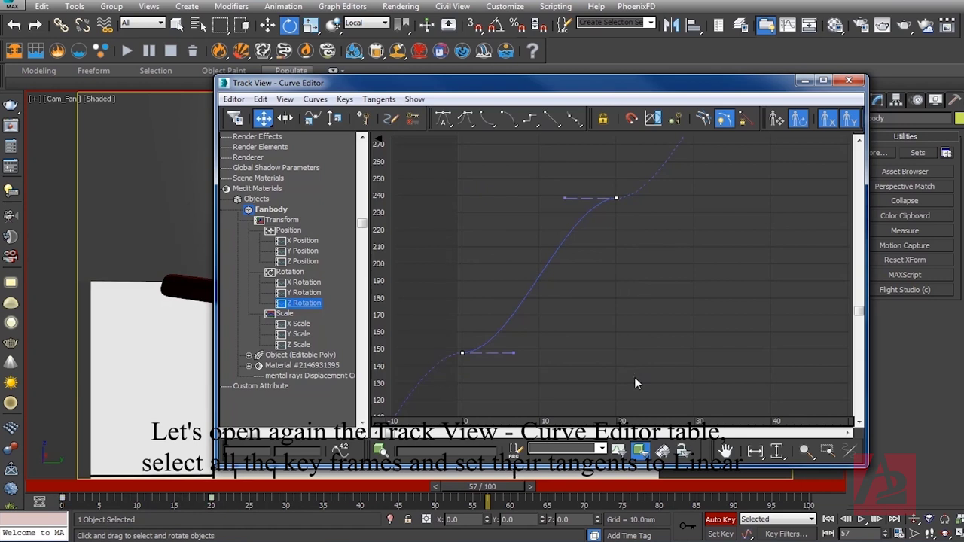
left_click(552, 121)
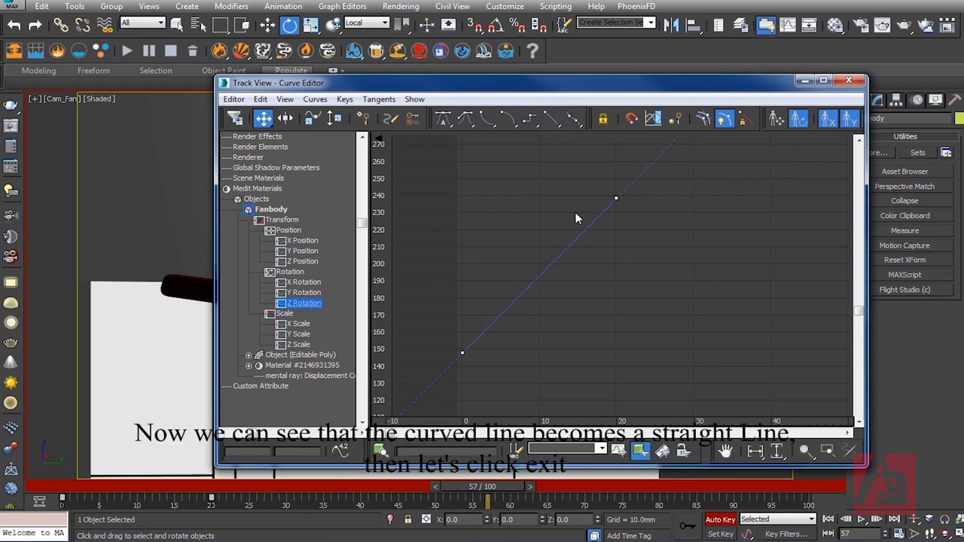
scroll(528, 189, "down", 1)
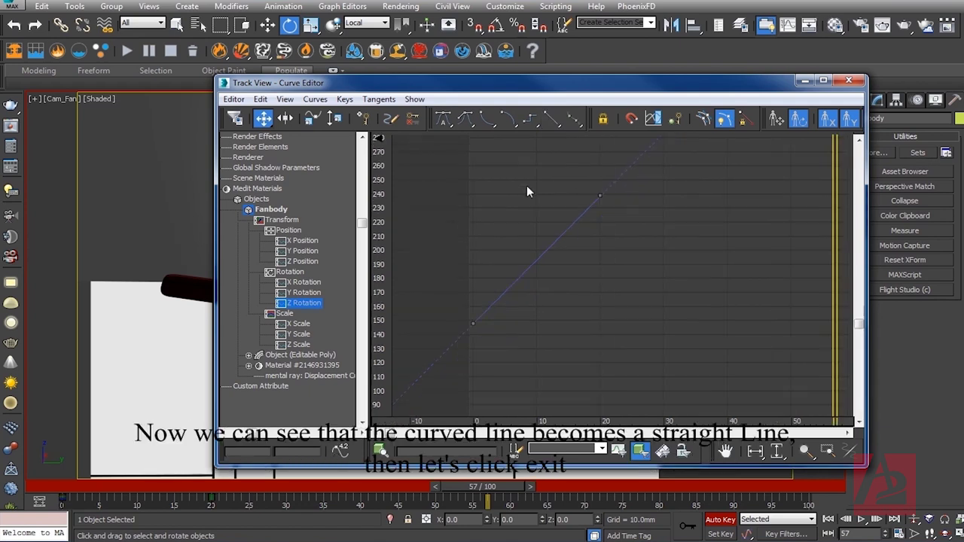
scroll(526, 190, "down", 1)
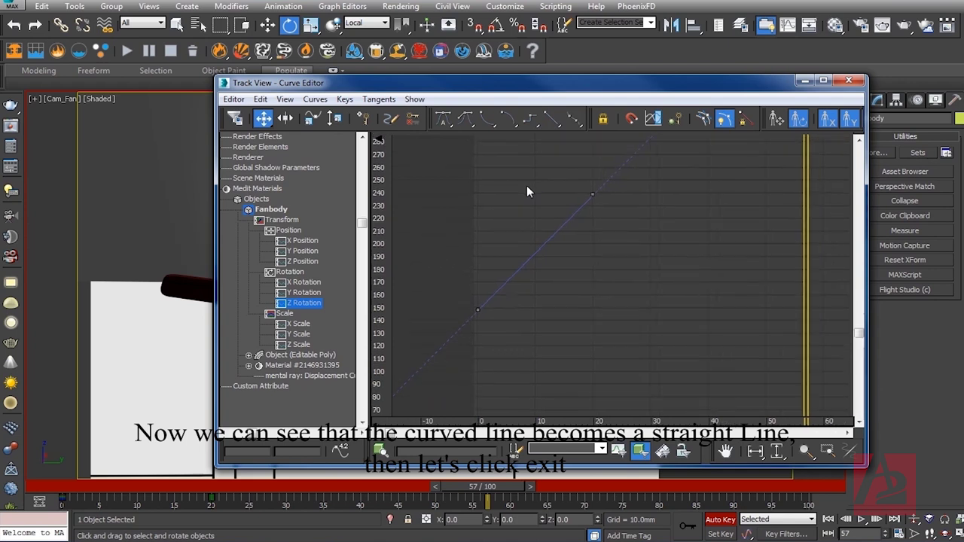
scroll(527, 191, "down", 1)
scroll(527, 191, "down", 2)
scroll(526, 191, "down", 1)
scroll(527, 190, "down", 1)
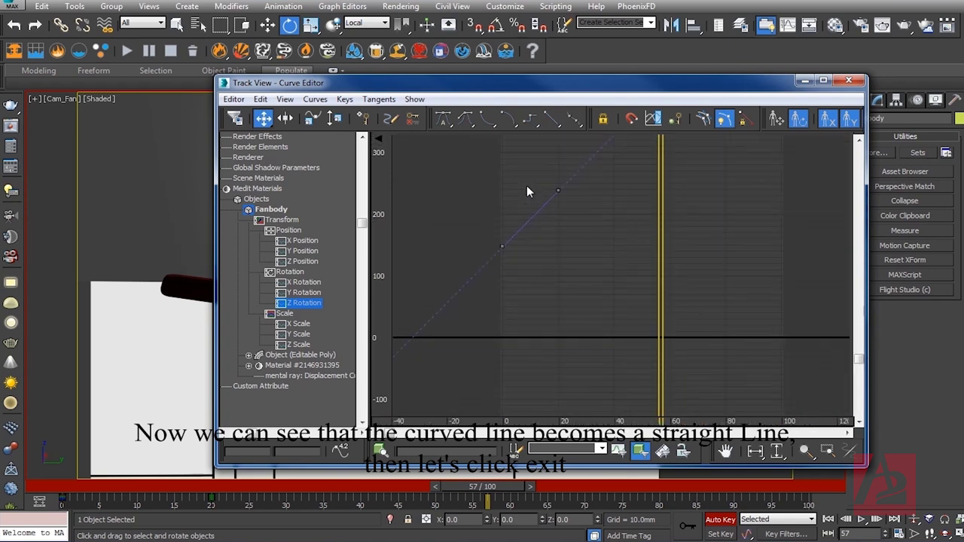
middle_click_drag(526, 190, 555, 251)
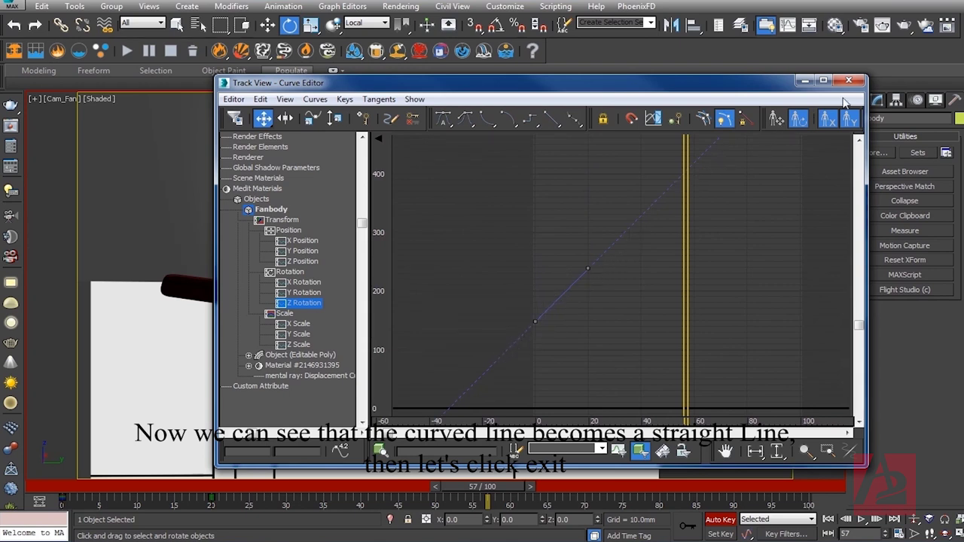
left_click(862, 83)
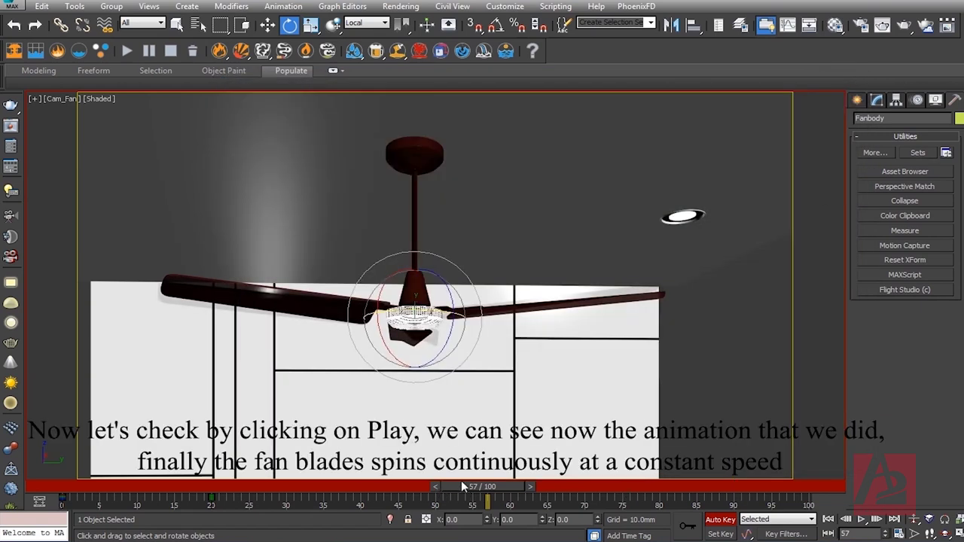
Step: Play the fan spin from frame 0 to confirm constant speed, then rewind to frame 0
left_click_drag(477, 494, 58, 488)
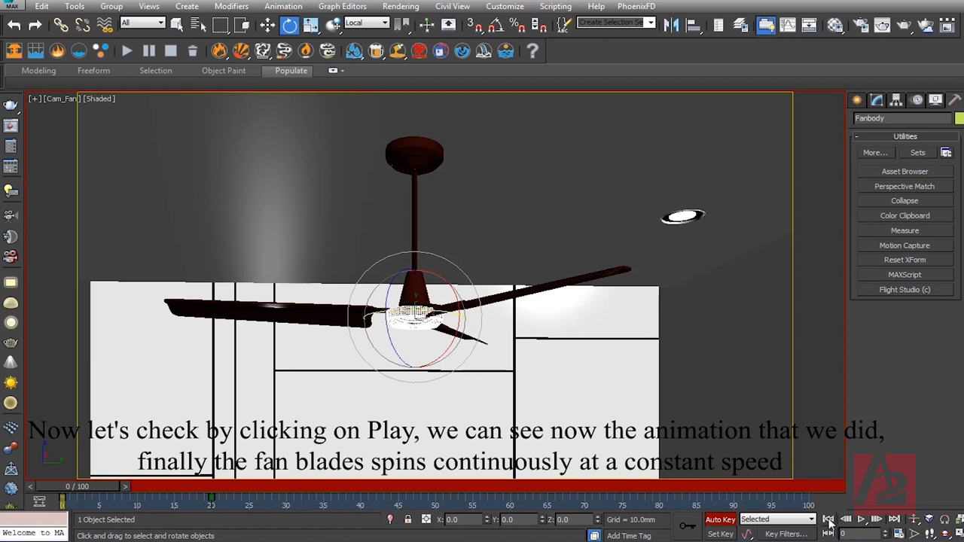
left_click(702, 405)
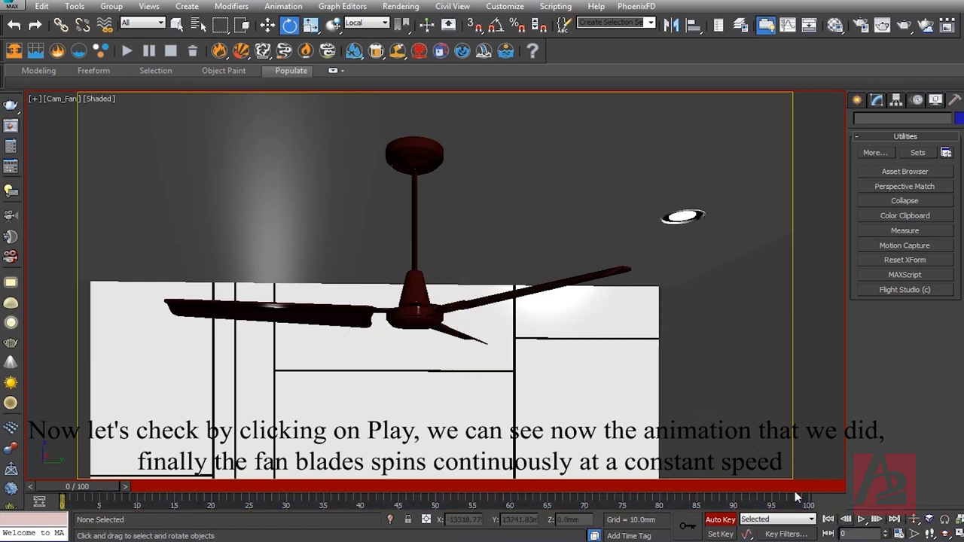
left_click(862, 520)
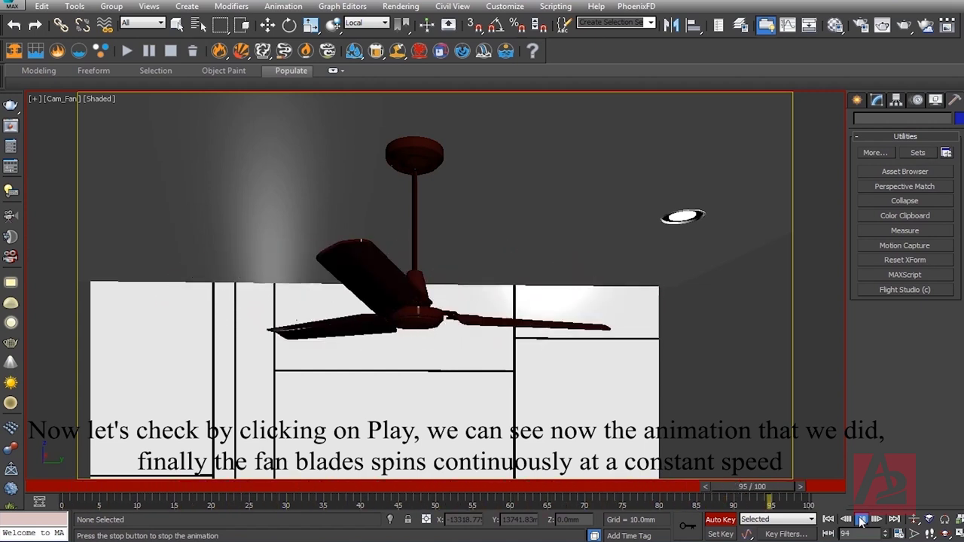
left_click(861, 520)
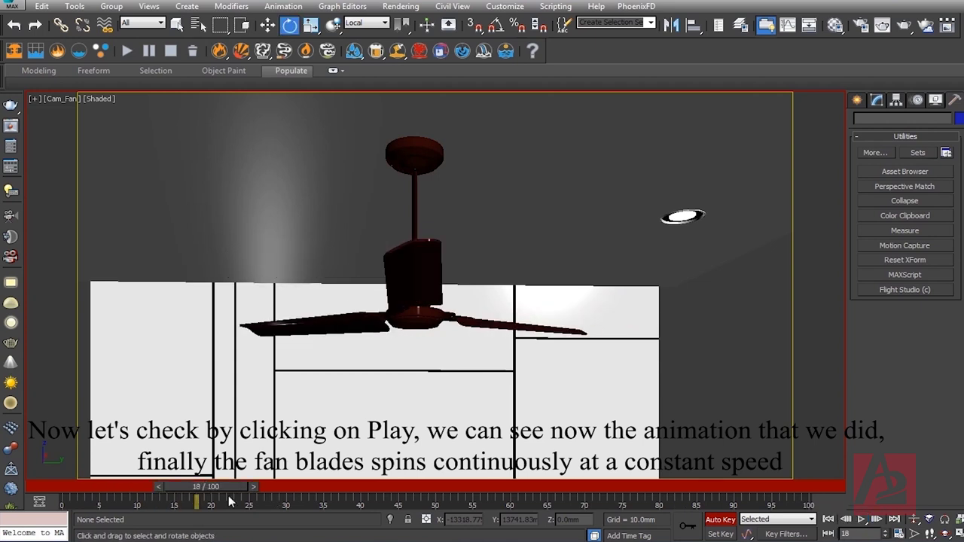
left_click_drag(226, 495, 72, 487)
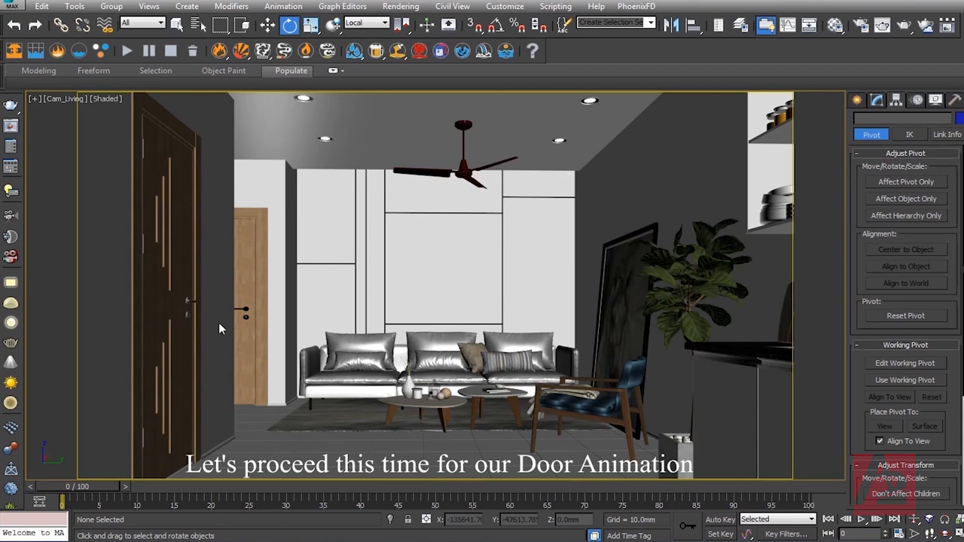
Step: Switch to the Cam_Door view and test-rotate the handle and door, undoing the door swing
key("c")
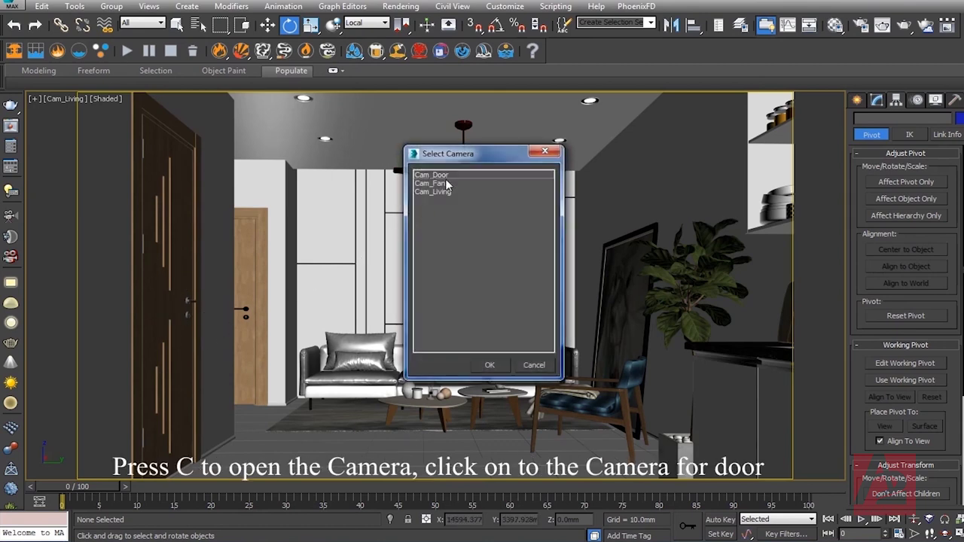
double_click(440, 175)
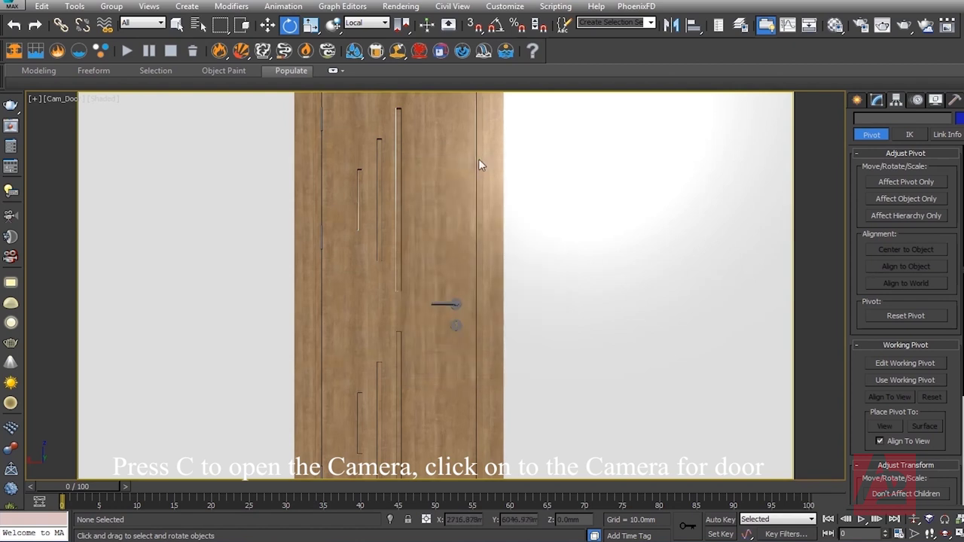
left_click(454, 302)
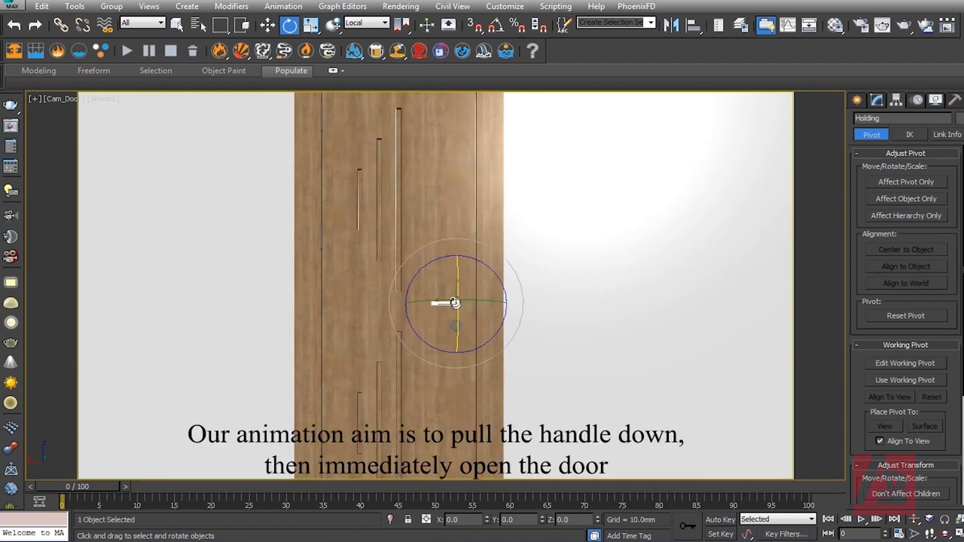
left_click_drag(425, 271, 400, 362)
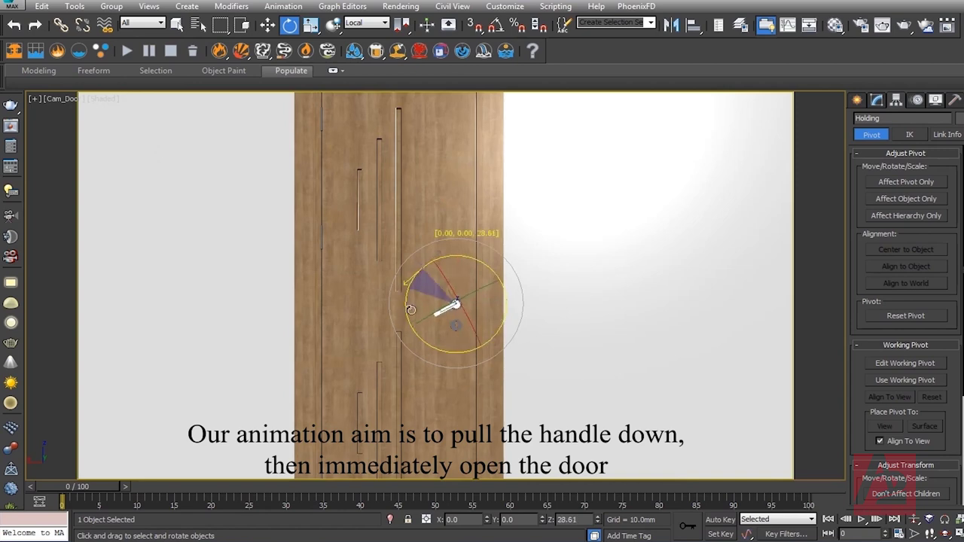
left_click(391, 340)
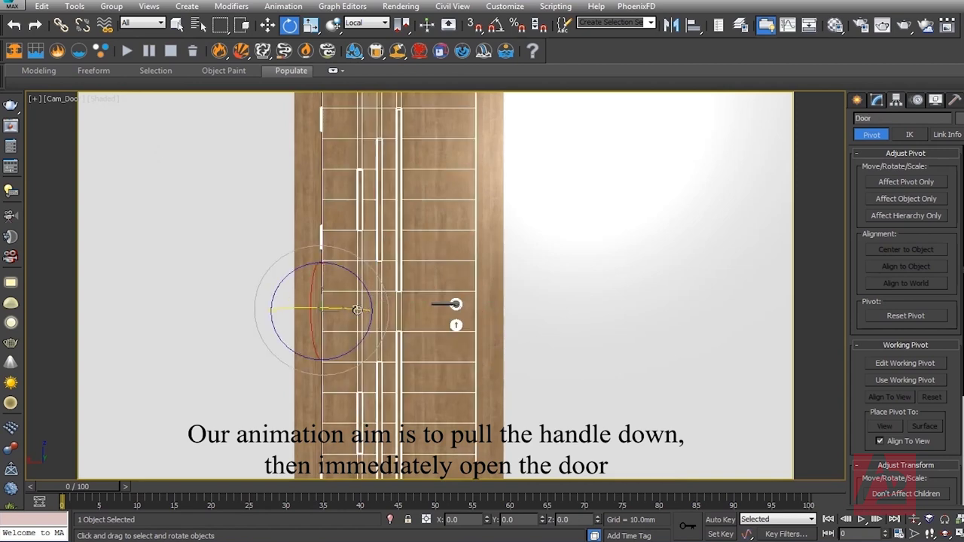
left_click_drag(407, 331, 419, 311)
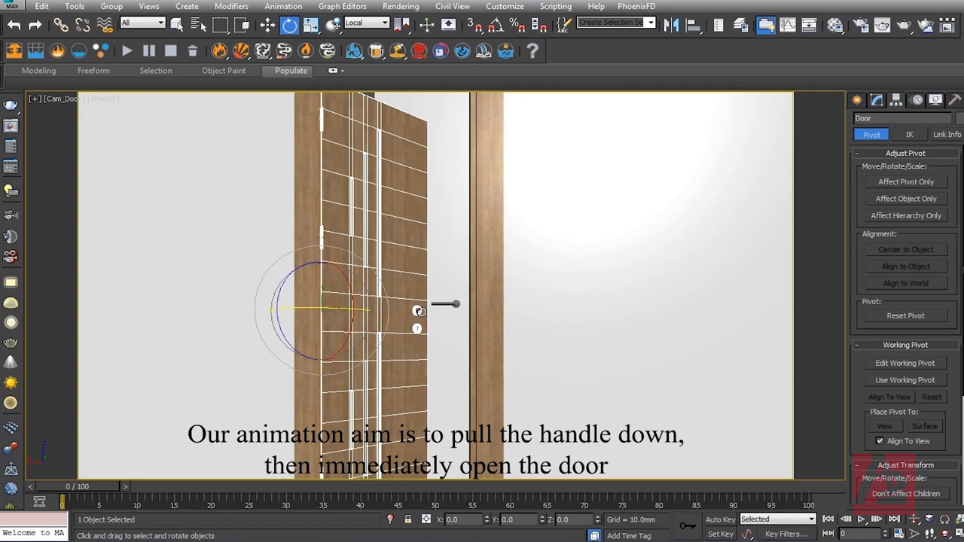
key("ctrl+z")
left_click(552, 317)
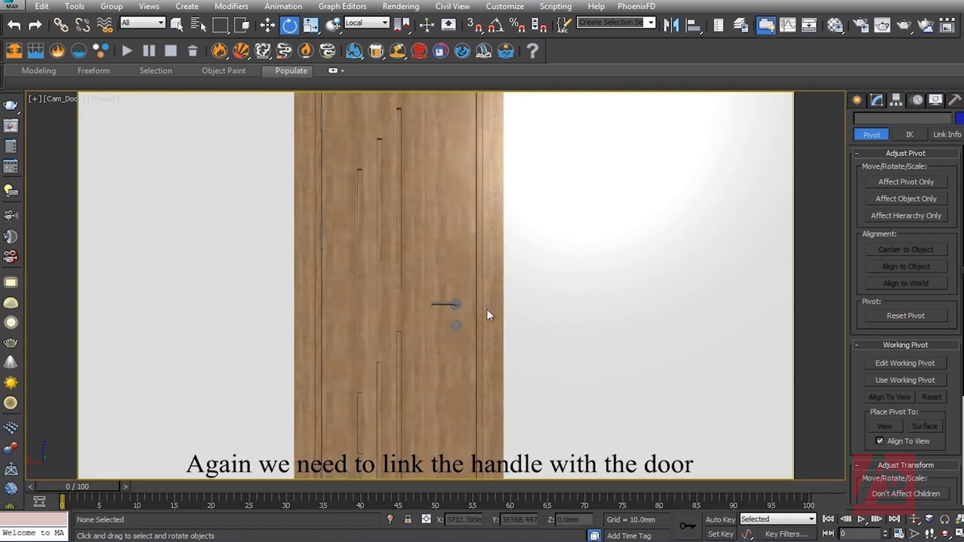
Step: Link the door handle to the door, then test-swing the door and undo it
left_click(456, 304)
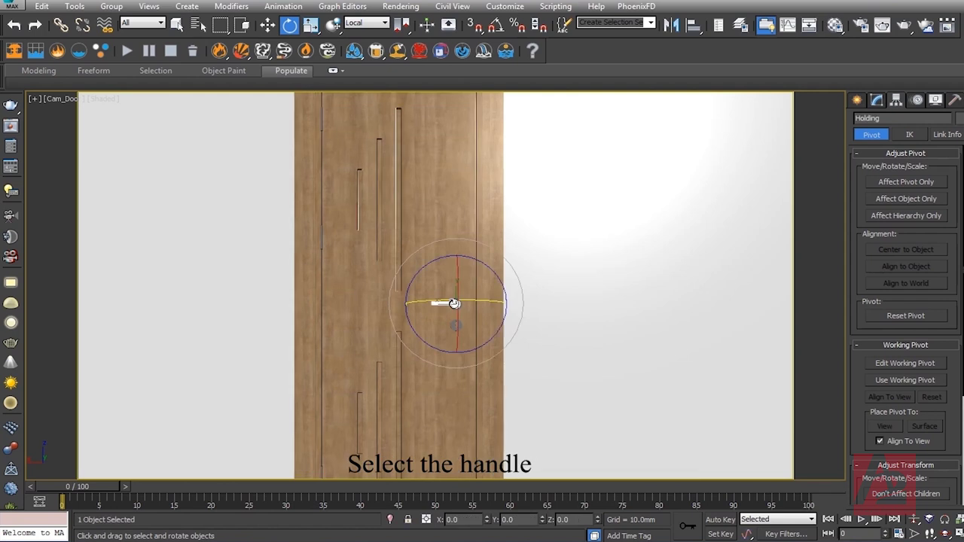
left_click(60, 25)
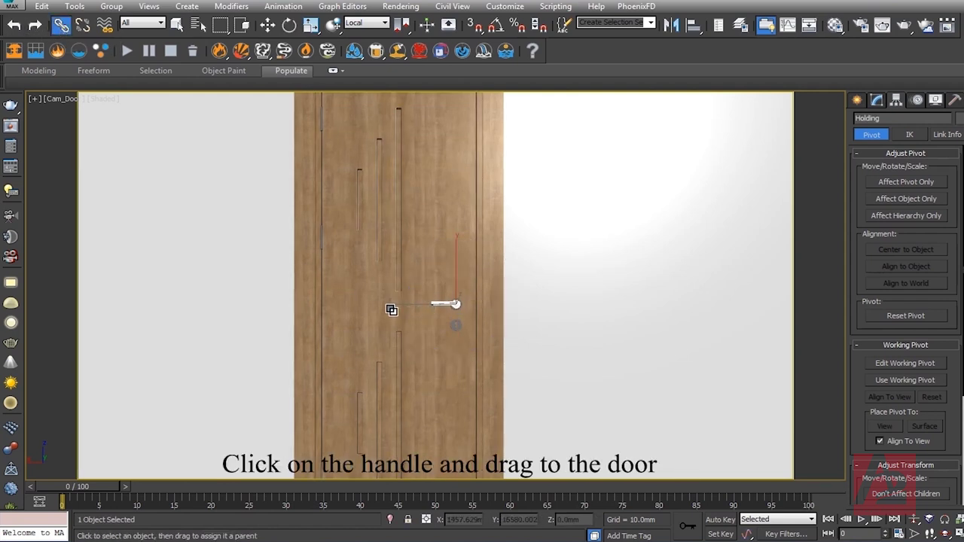
left_click_drag(367, 288, 362, 281)
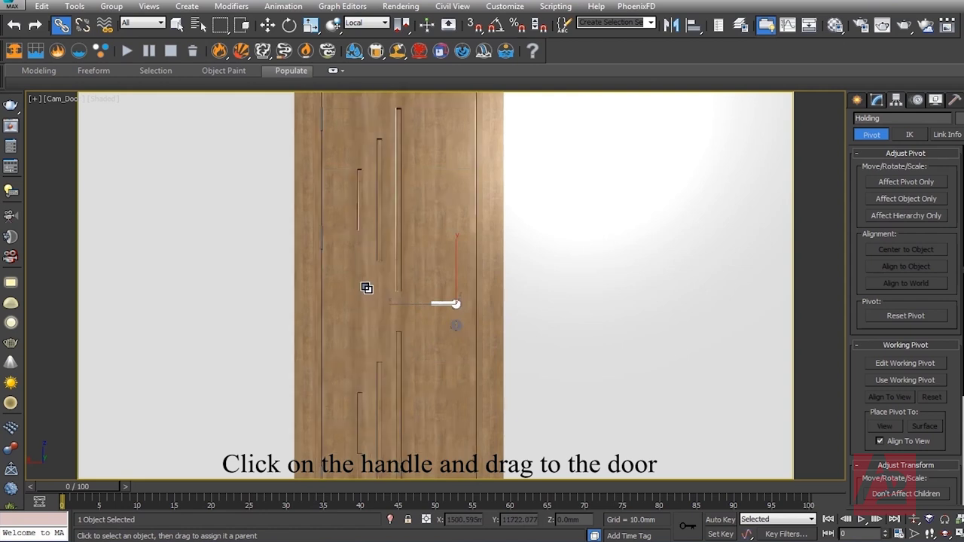
key("w")
left_click(314, 271)
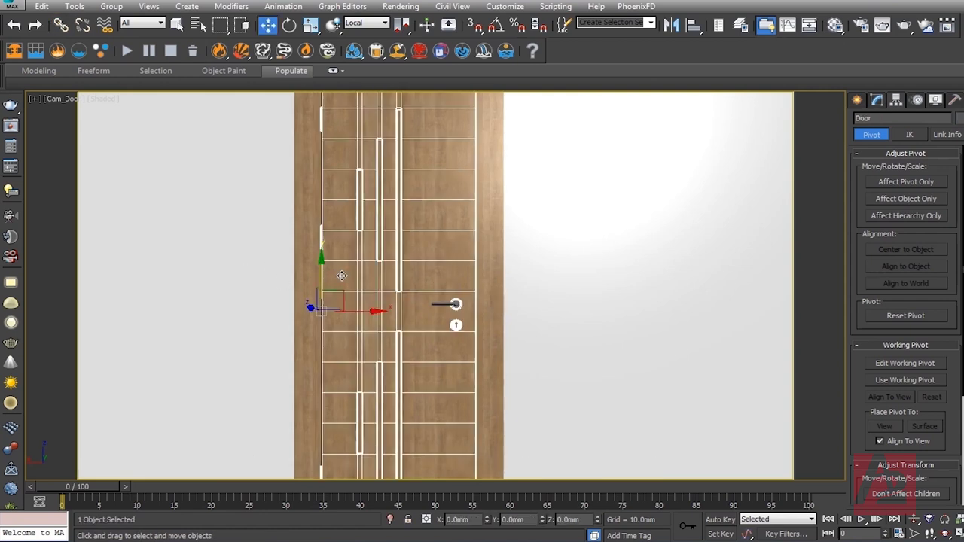
key("e")
left_click_drag(344, 309, 424, 337)
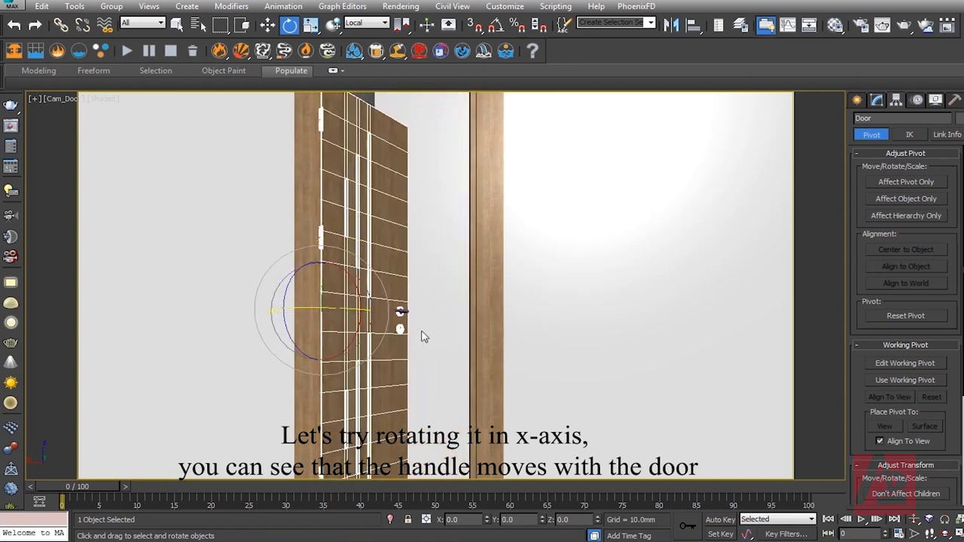
key("ctrl+z")
left_click(533, 299)
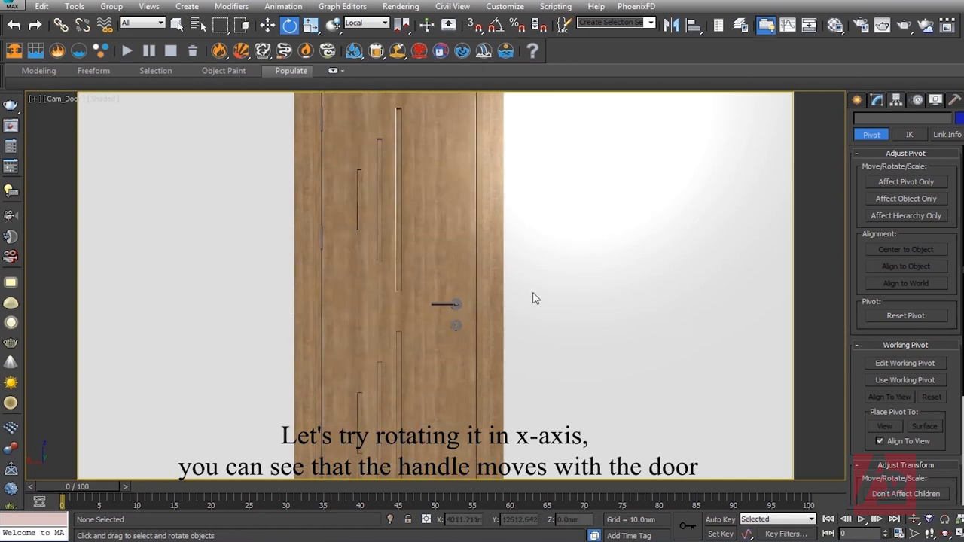
Step: Test-rotate the handle on its pivot, undo it, and clear the selection
left_click(458, 307)
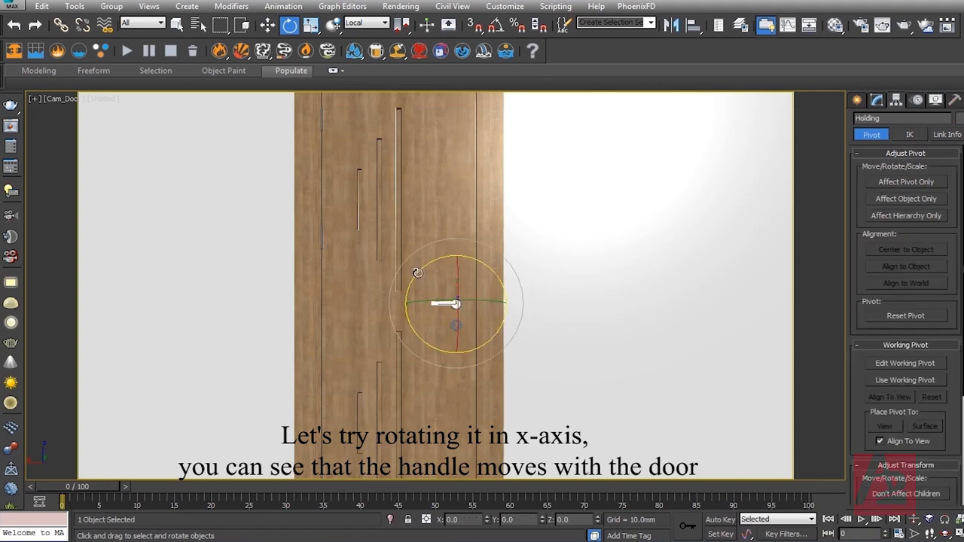
left_click_drag(419, 272, 408, 345)
key("ctrl+z")
left_click(376, 279)
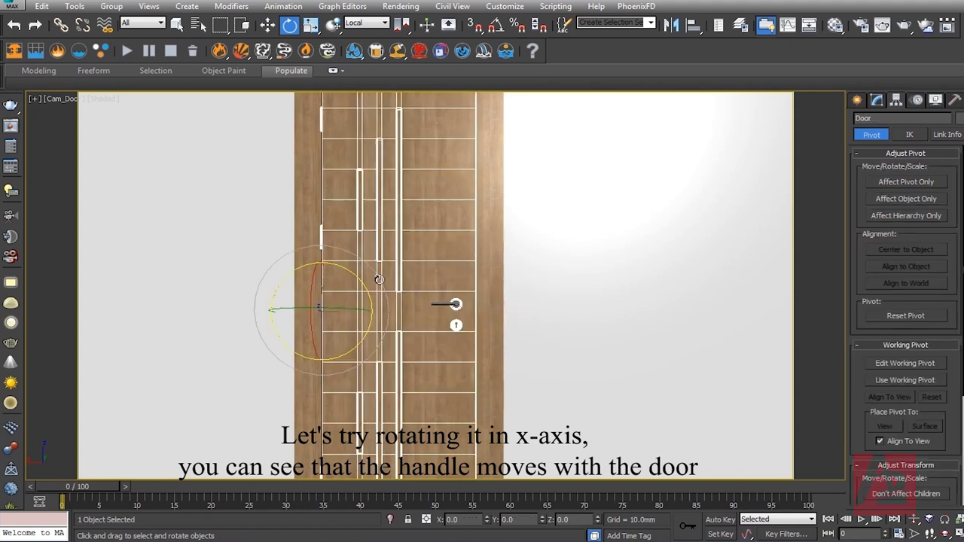
left_click(539, 284)
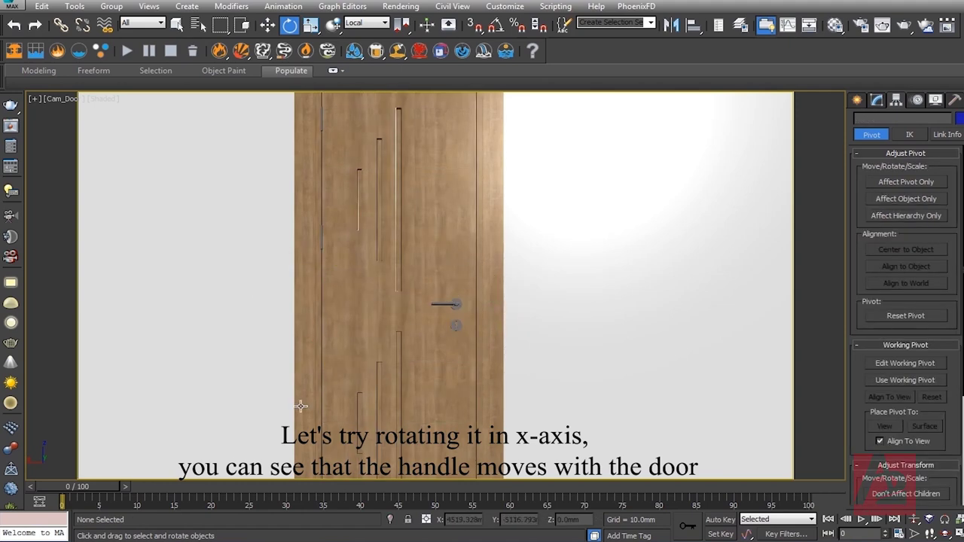
Step: With Auto Key on, rotate the door handle down about 90° from frame 0 to frame 15
left_click(719, 520)
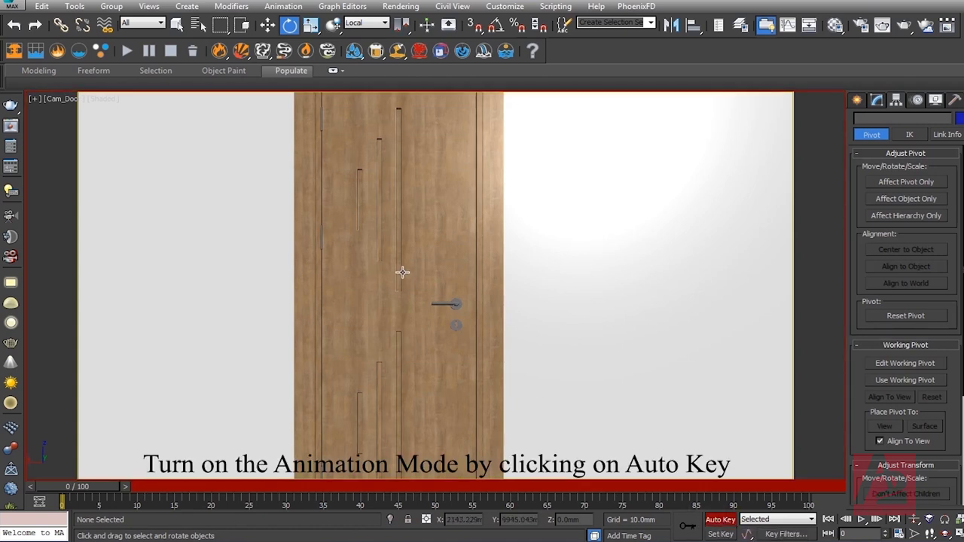
left_click(450, 303)
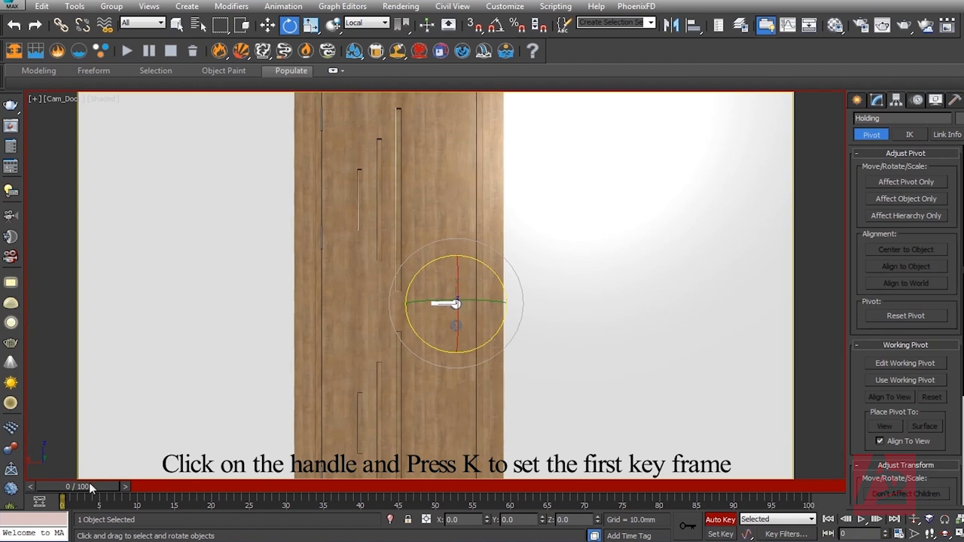
left_click_drag(89, 483, 190, 506)
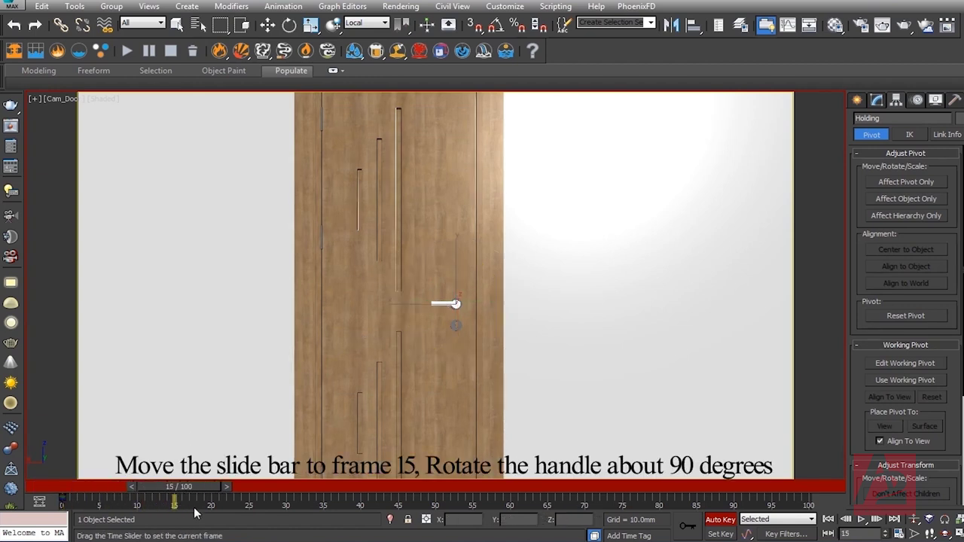
key("e")
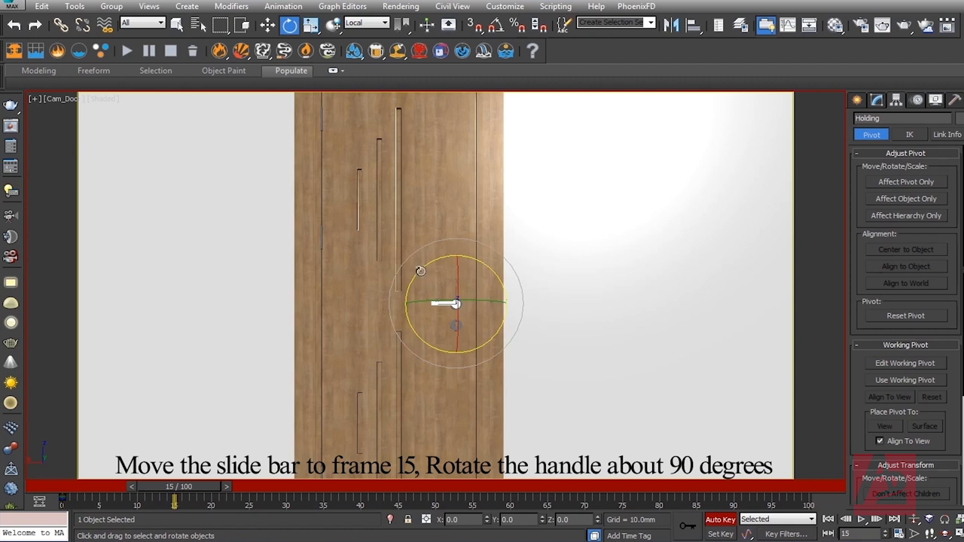
left_click_drag(420, 271, 462, 418)
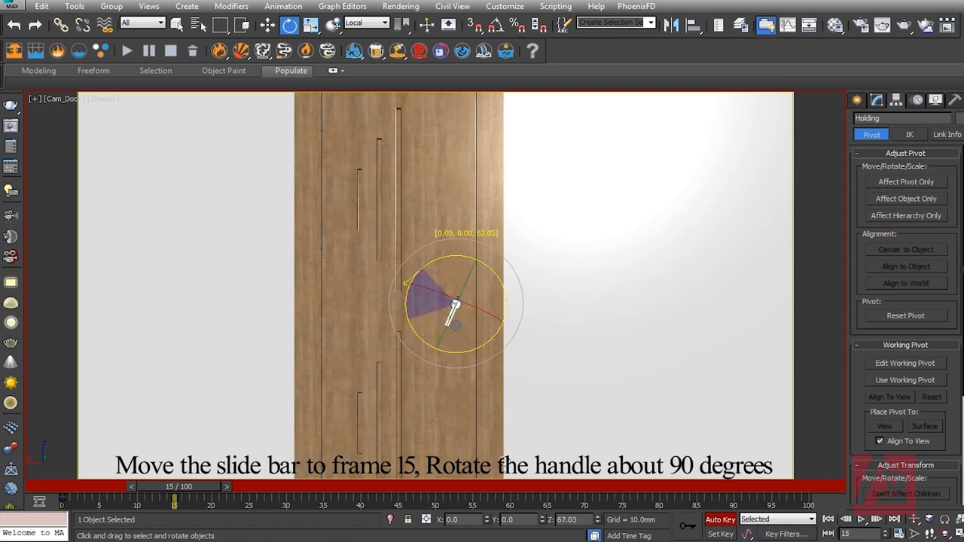
left_click_drag(456, 325, 329, 350)
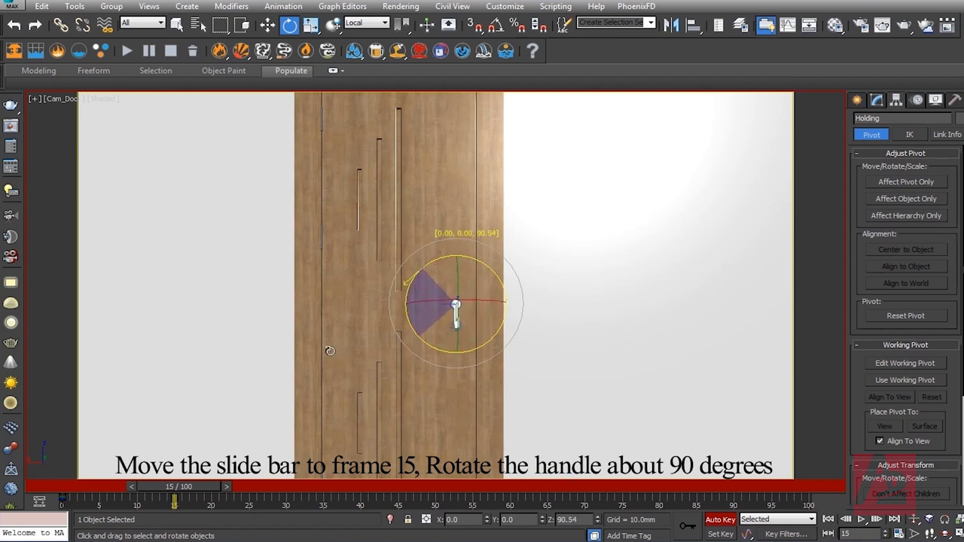
left_click_drag(329, 350, 330, 350)
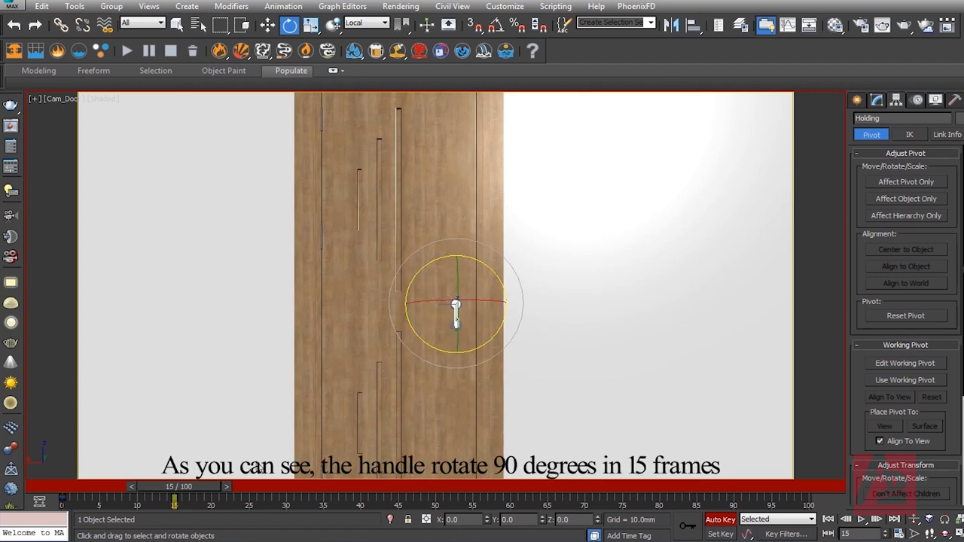
left_click_drag(192, 490, 34, 490)
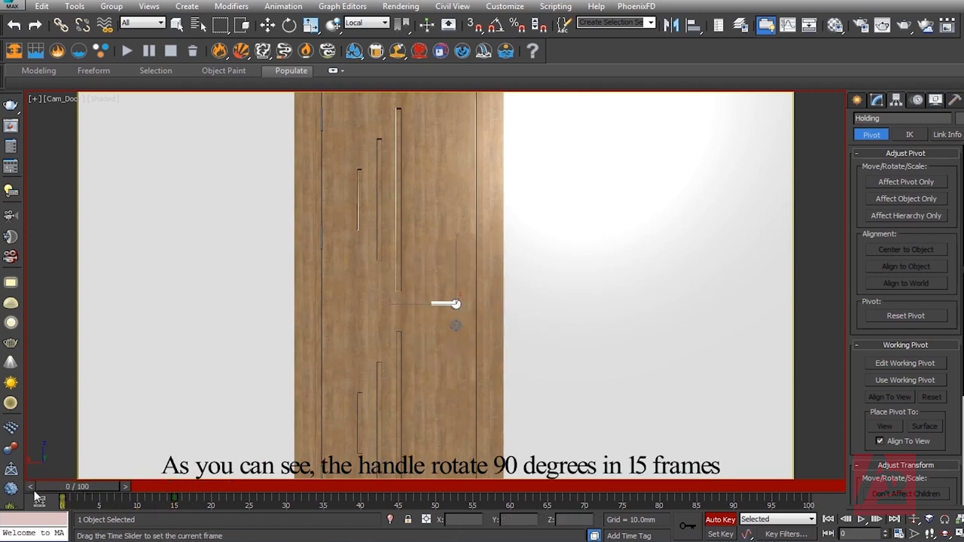
left_click_drag(105, 490, 192, 490)
Step: Key the door rotating open about 66° on its hinge at frame 80
key("e")
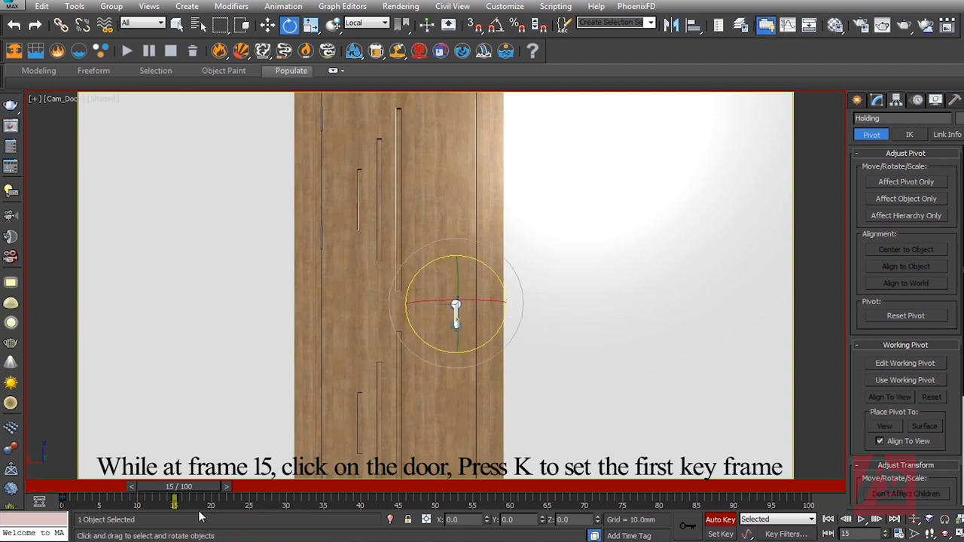
left_click(396, 237)
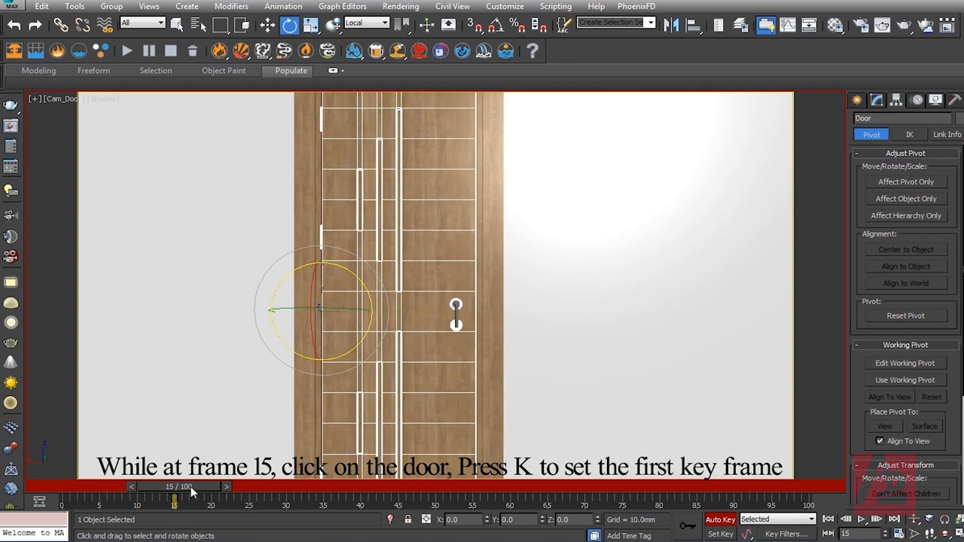
left_click_drag(190, 488, 645, 487)
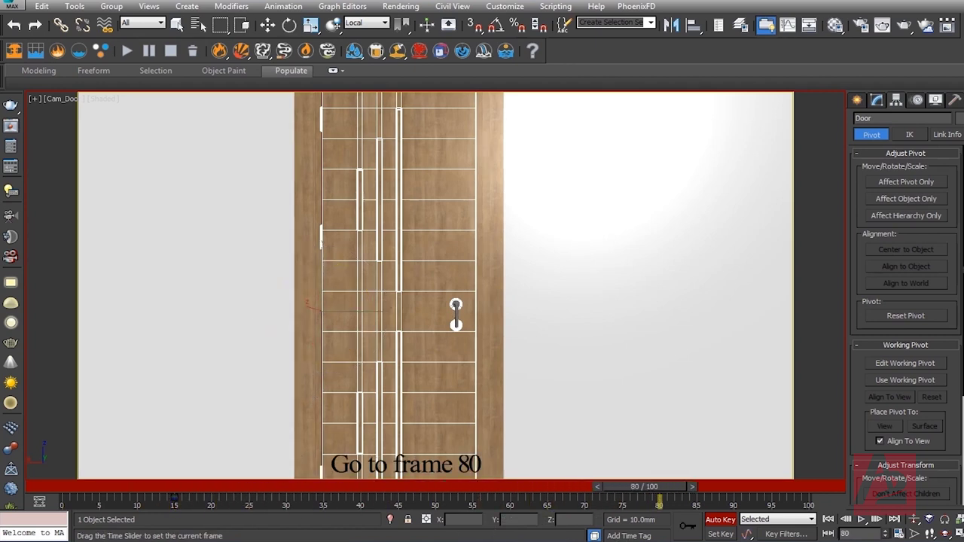
key("e")
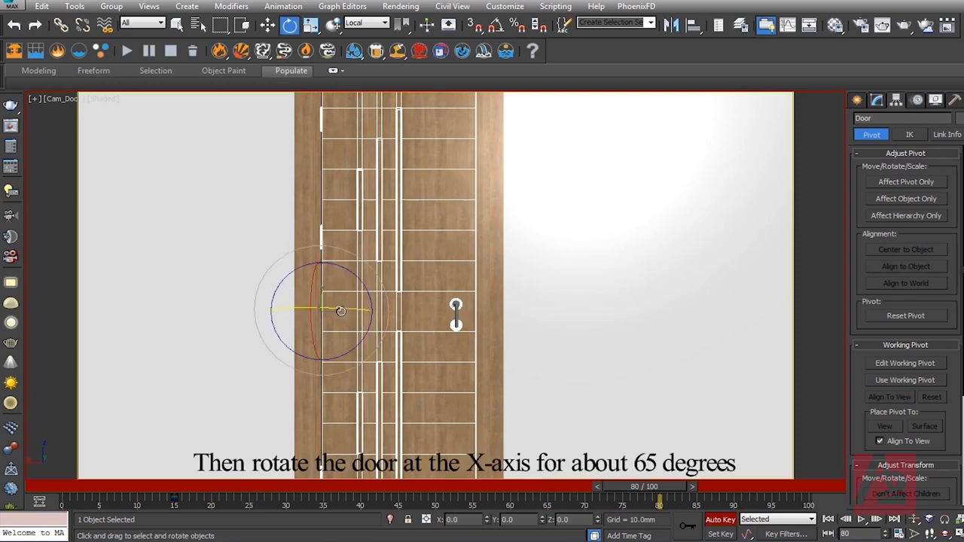
left_click_drag(340, 311, 428, 338)
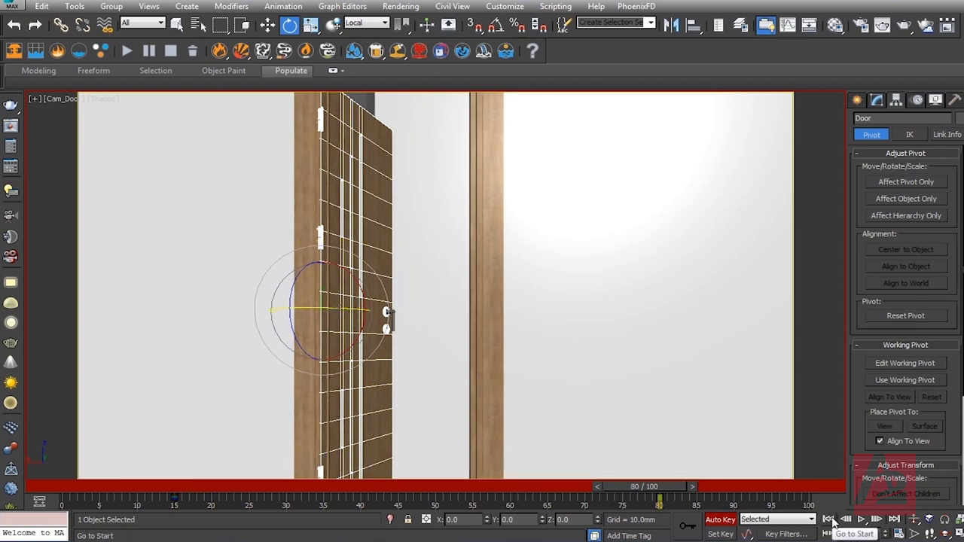
Step: Scrub the timeline to review the door swing, then return to the first frame
mouse_move(659, 487)
left_mouse_down()
mouse_move(105, 487)
mouse_move(766, 486)
left_mouse_up()
key("Home")
key("e")
left_click(681, 290)
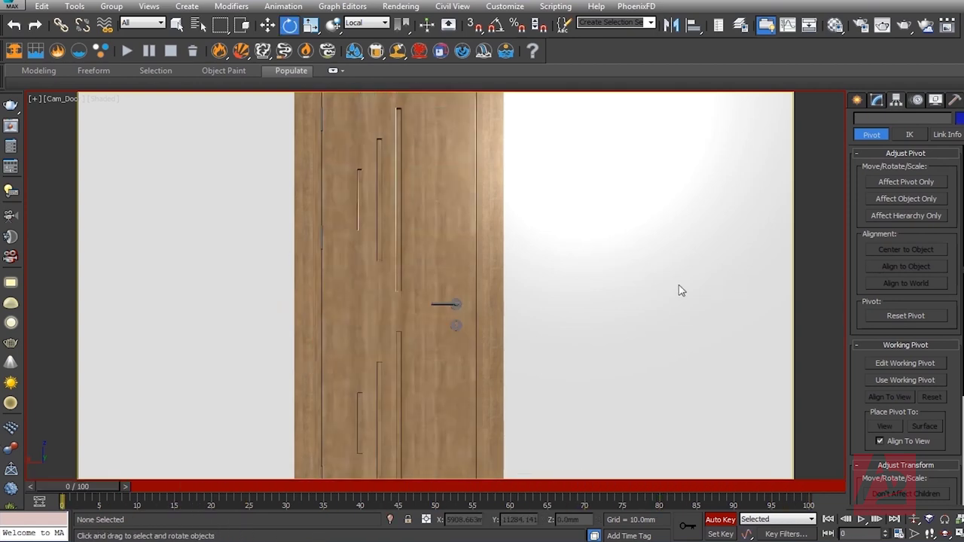
left_click(861, 519)
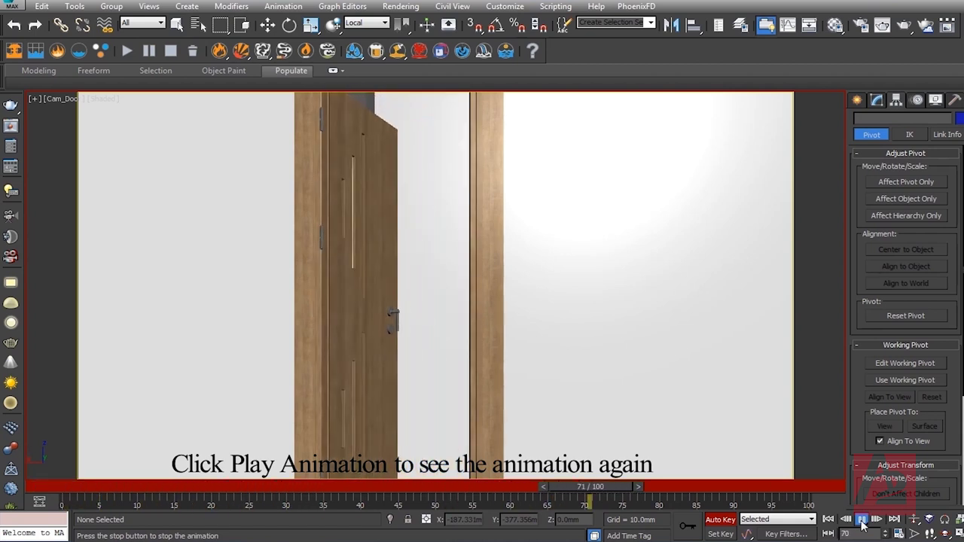
left_click(863, 525)
left_click_drag(113, 487, 87, 487)
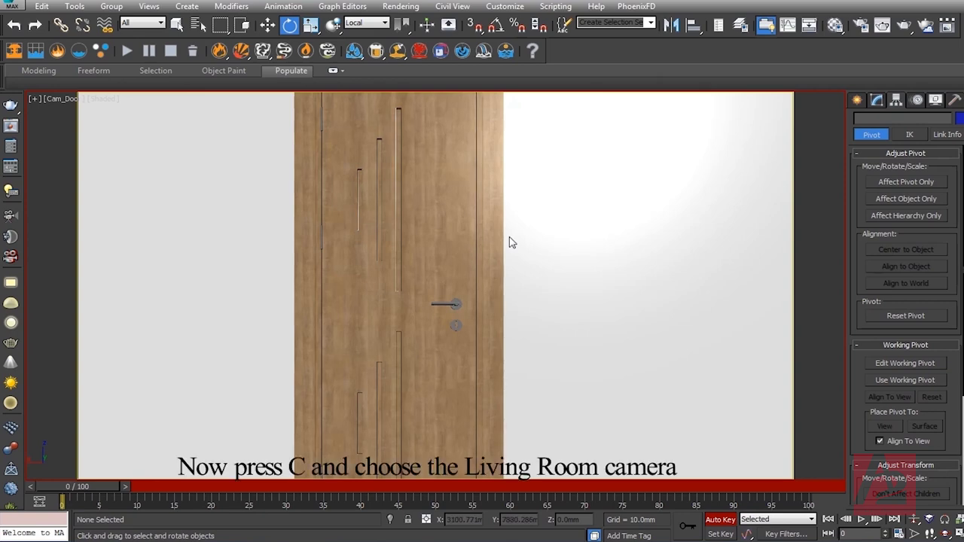
key("c")
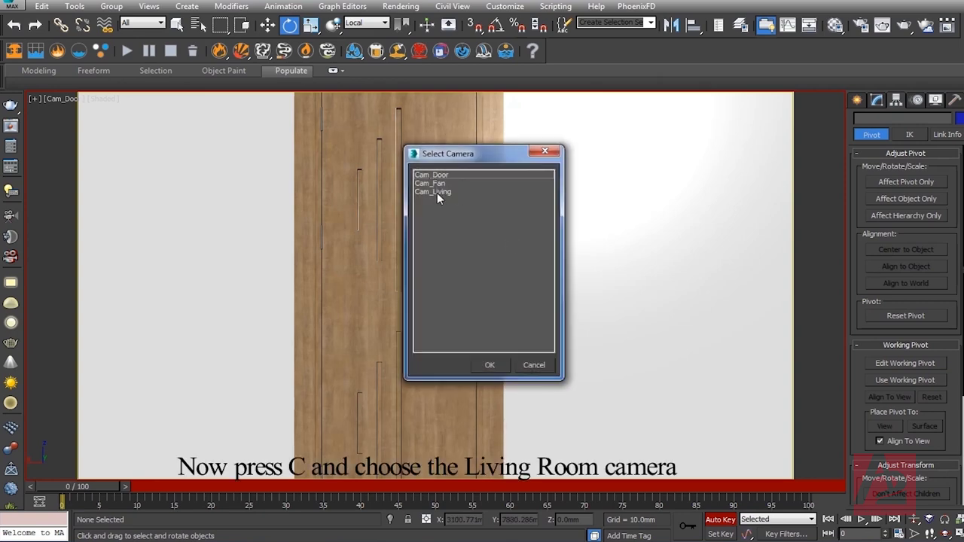
Step: Switch to the Cam_Living camera view and play, then stop, the fan and door animation
double_click(437, 193)
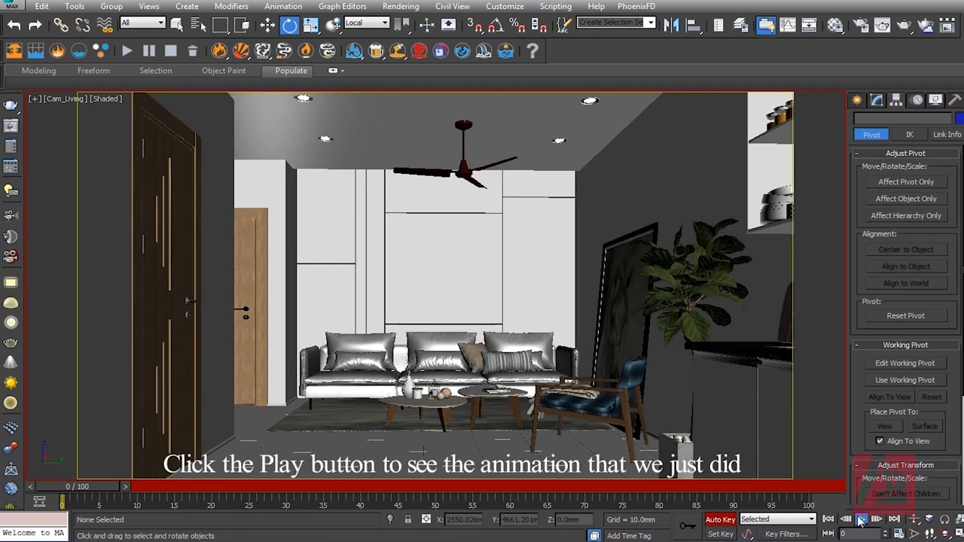
left_click(861, 520)
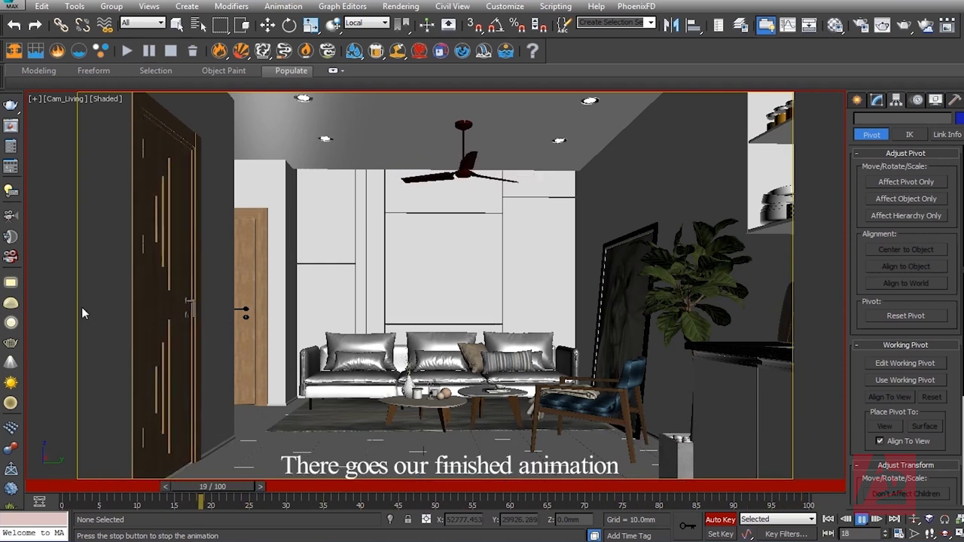
left_click(866, 524)
key("e")
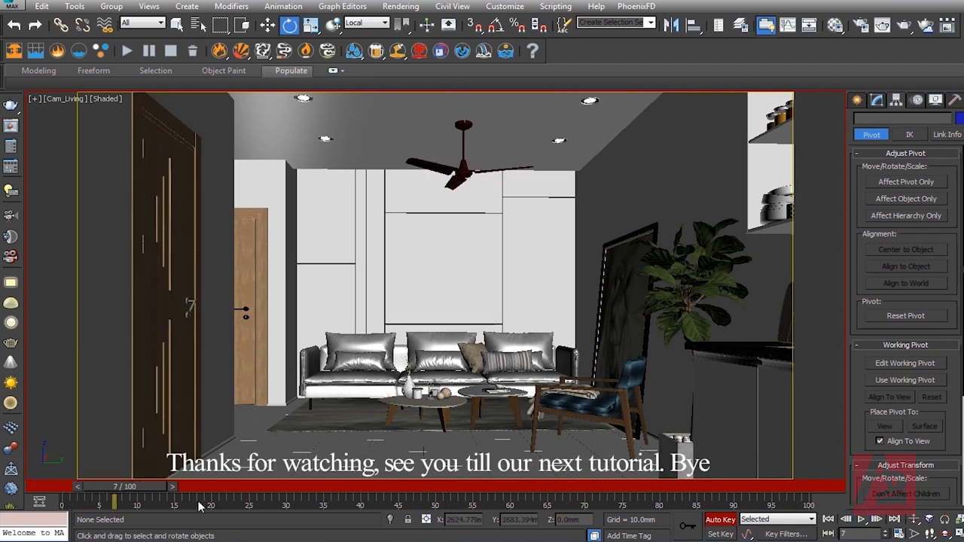